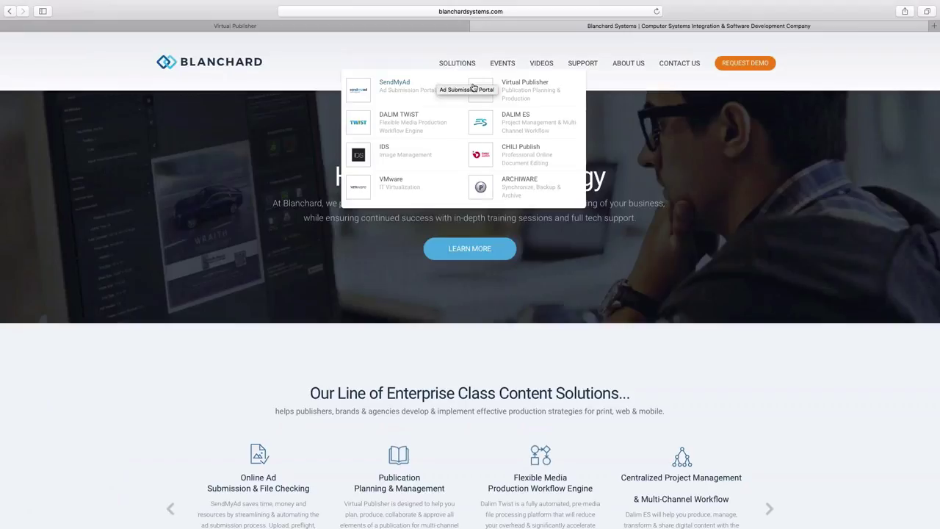
Step: Open the Virtual Publisher product page on the Blanchard site, look through its sections, and close the page
{"action": "left_click", "coordinate": [511, 90]}
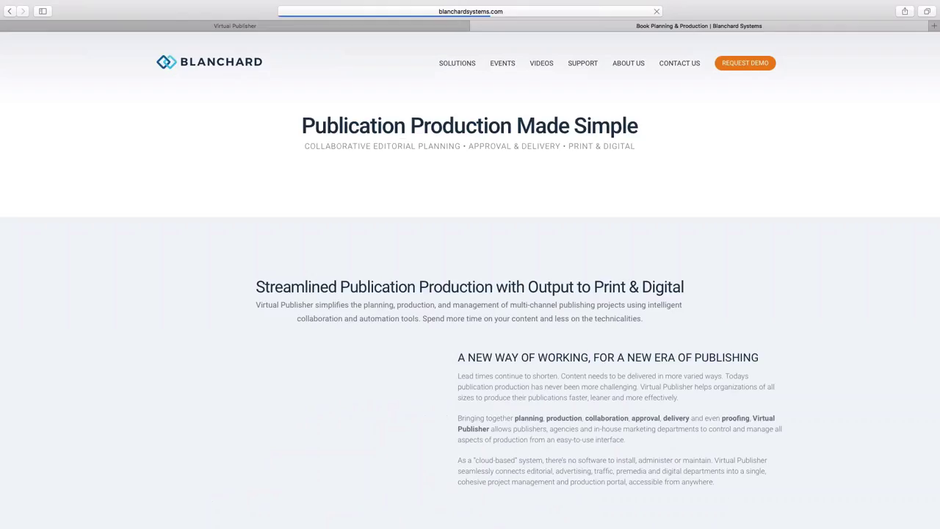
{"action": "scroll", "coordinate": [415, 295], "scroll_direction": "down", "scroll_amount": 15}
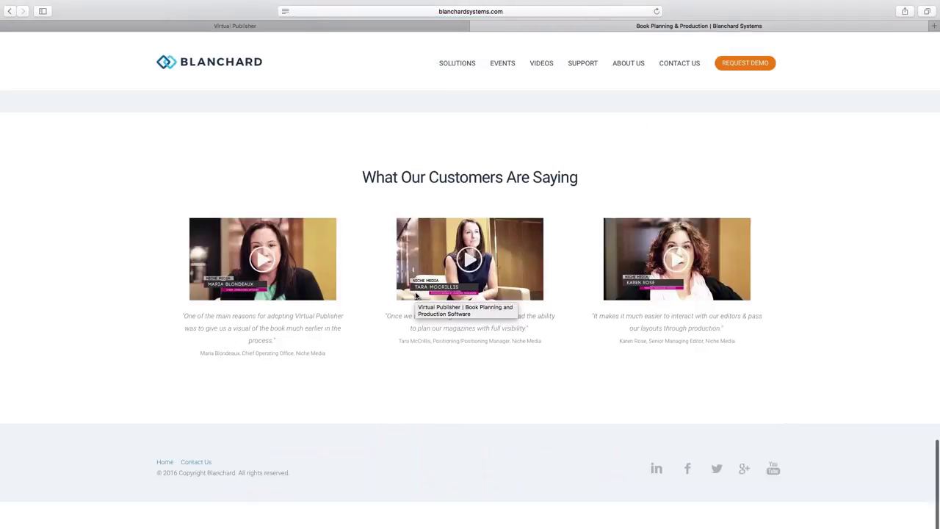
{"action": "scroll", "coordinate": [335, 346], "scroll_direction": "up", "scroll_amount": 10}
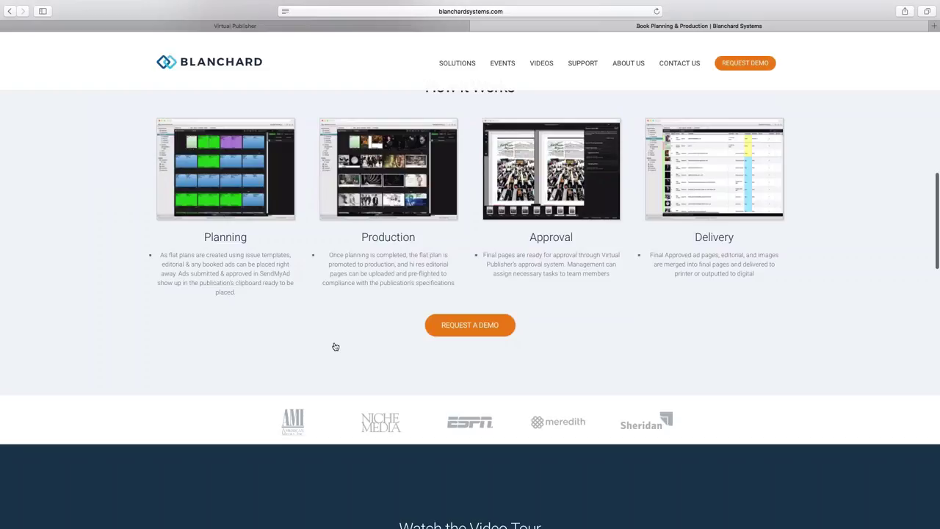
{"action": "scroll", "coordinate": [335, 346], "scroll_direction": "up", "scroll_amount": 5}
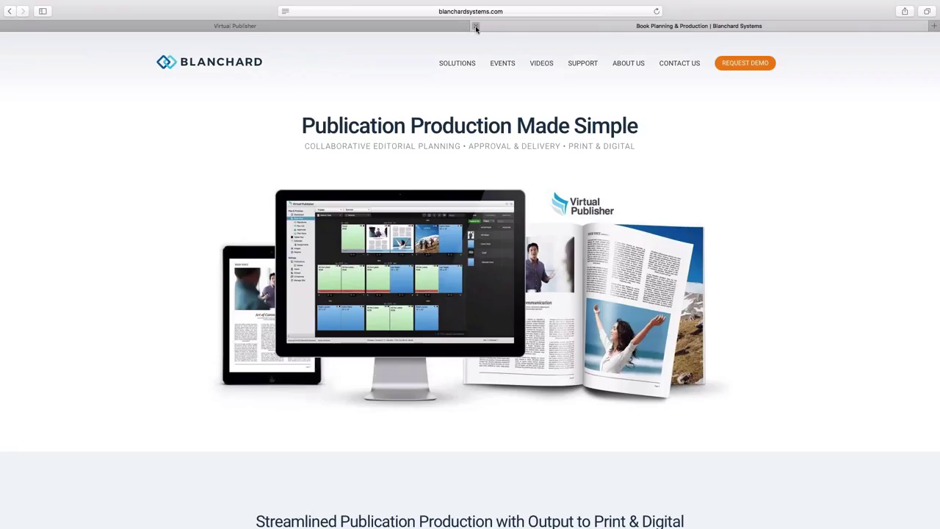
{"action": "left_click", "coordinate": [476, 26]}
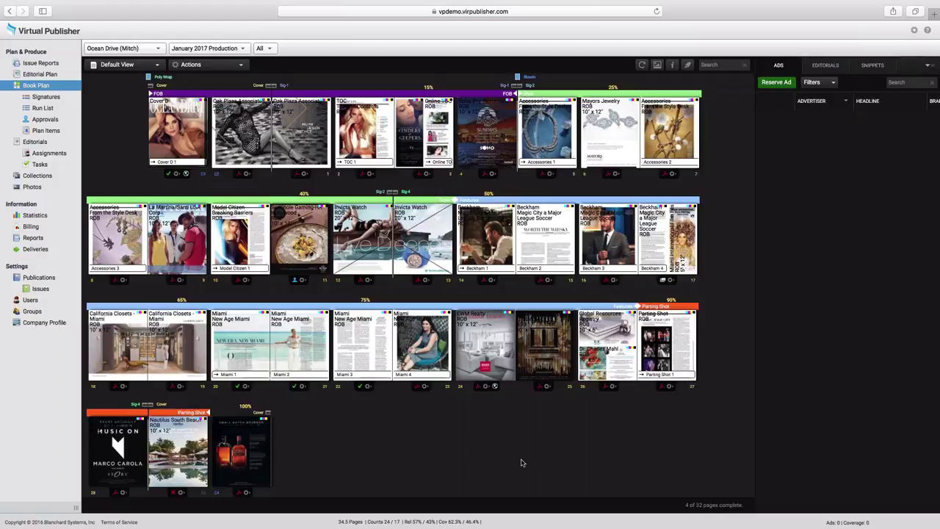
Step: Switch to the January 2017 Planning issue and open its editorial plan, checking the actions available there
{"action": "left_click", "coordinate": [223, 53]}
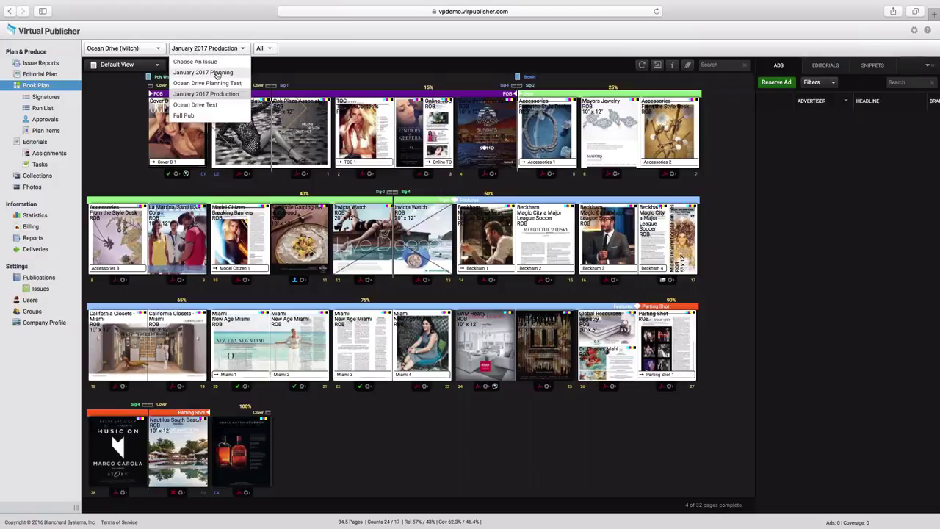
{"action": "left_click", "coordinate": [217, 73]}
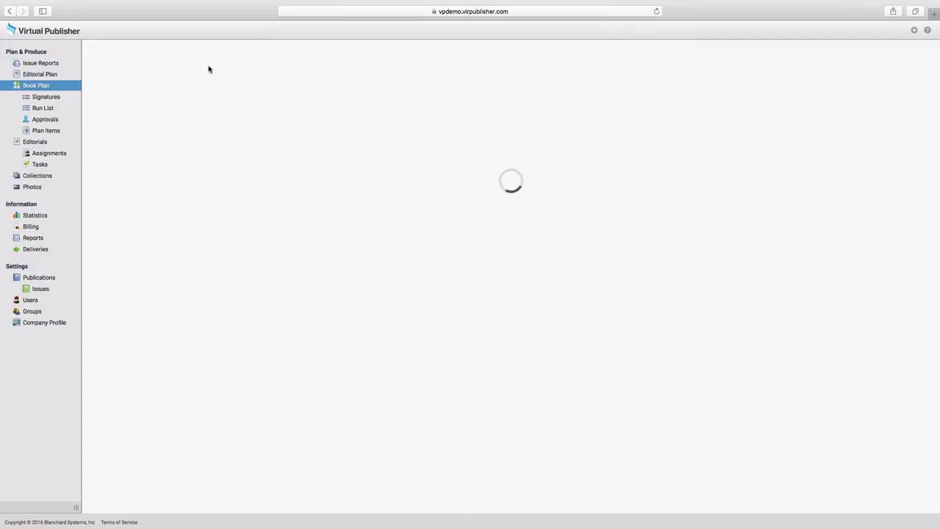
{"action": "left_click", "coordinate": [44, 76]}
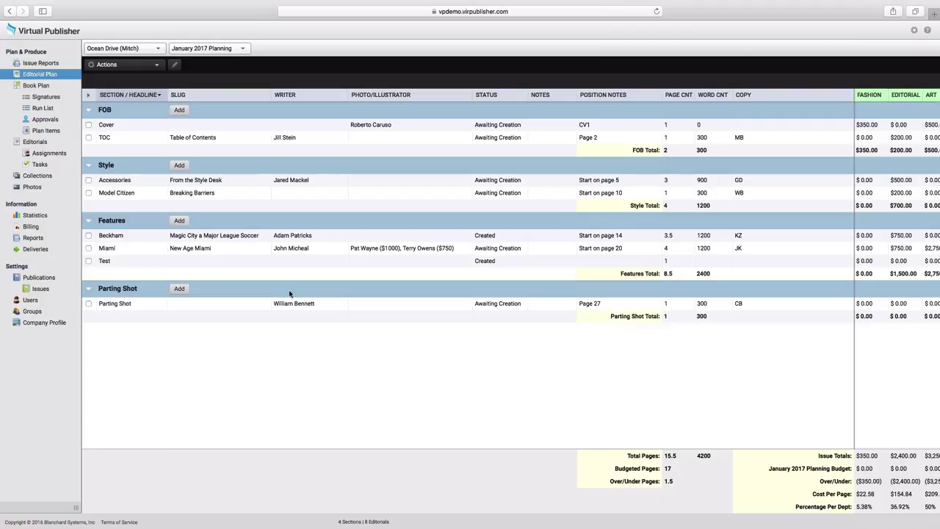
{"action": "left_click", "coordinate": [121, 65]}
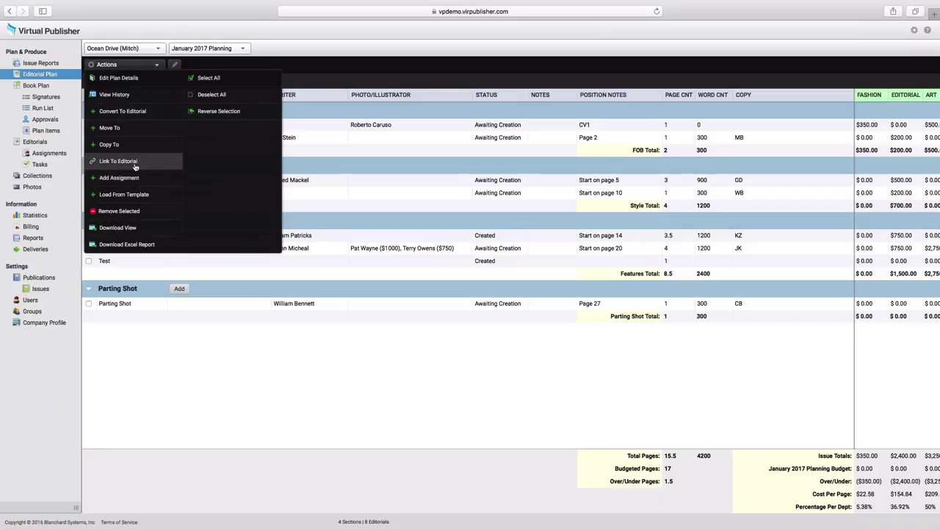
{"action": "left_click", "coordinate": [251, 296]}
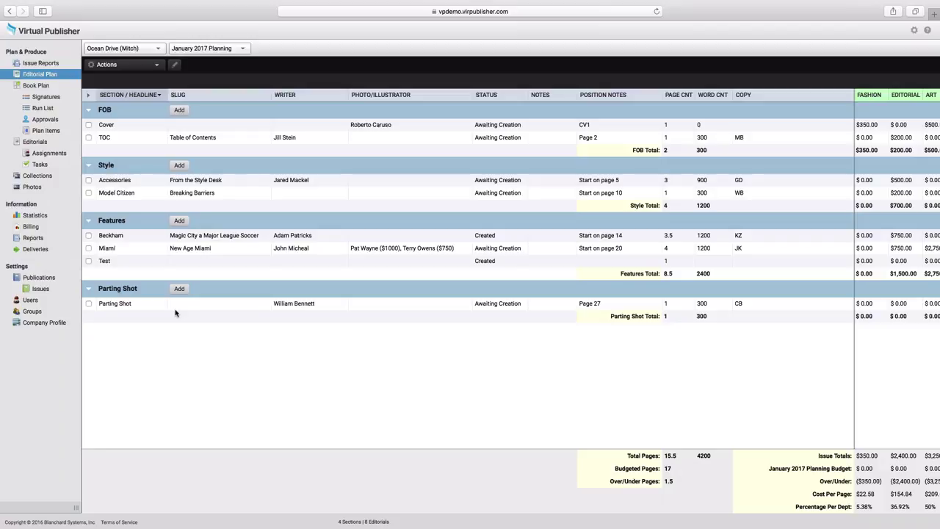
Step: Go to the issue's editorials list and open the Beckham editorial from the Features section
{"action": "left_click", "coordinate": [34, 144]}
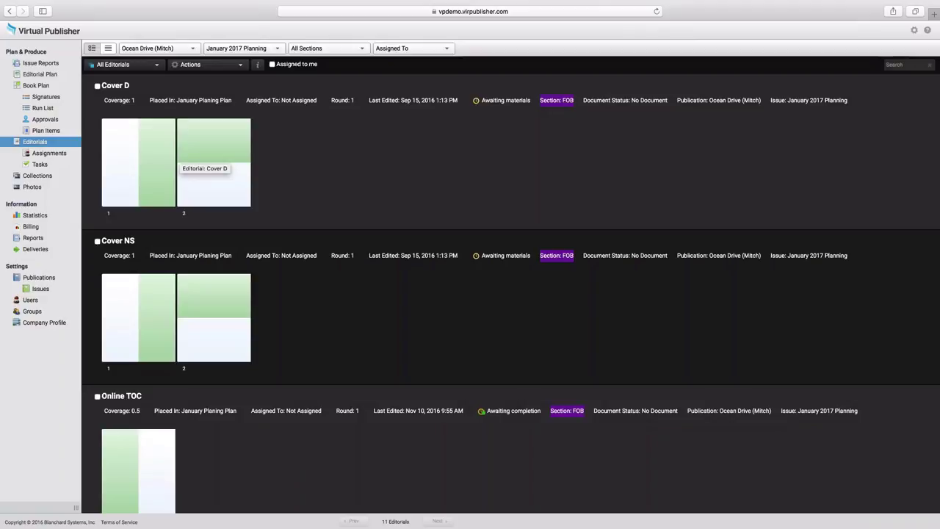
{"action": "scroll", "coordinate": [512, 294], "scroll_direction": "down", "scroll_amount": 1}
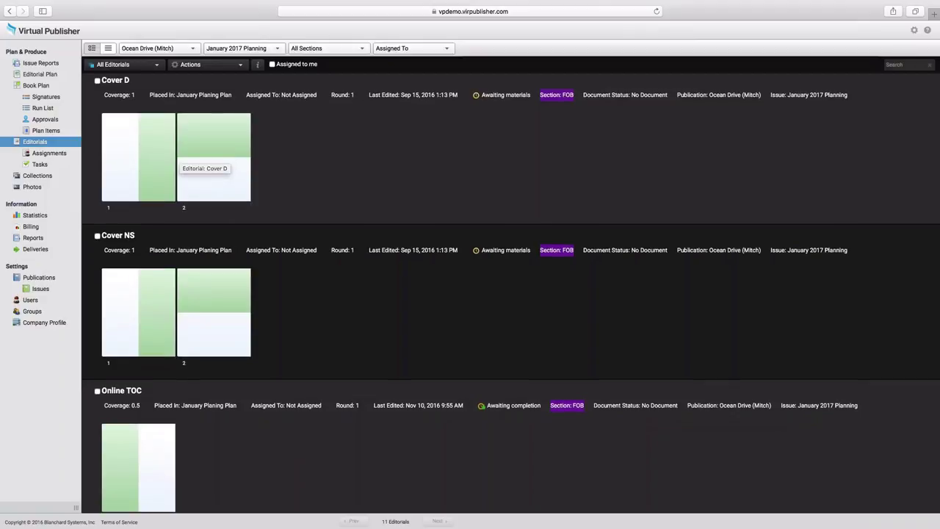
{"action": "scroll", "coordinate": [114, 214], "scroll_direction": "down", "scroll_amount": 5}
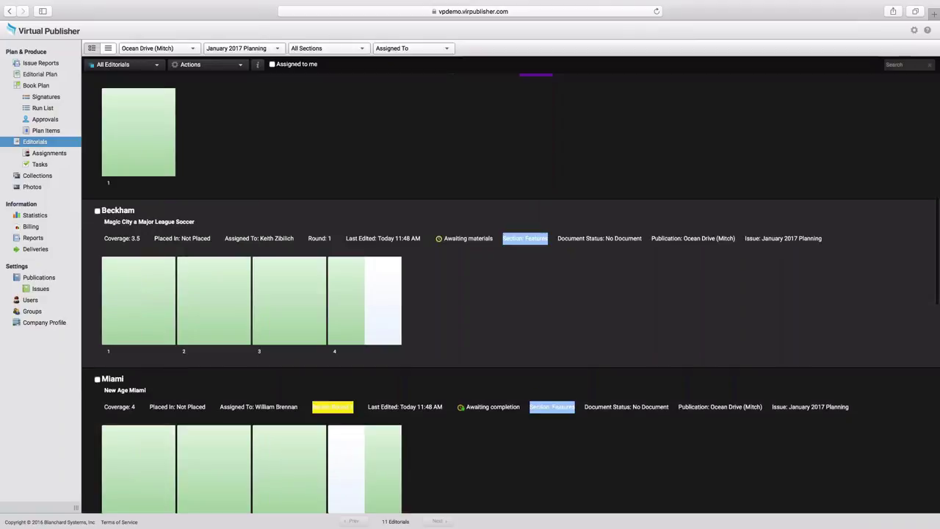
{"action": "left_click", "coordinate": [115, 211]}
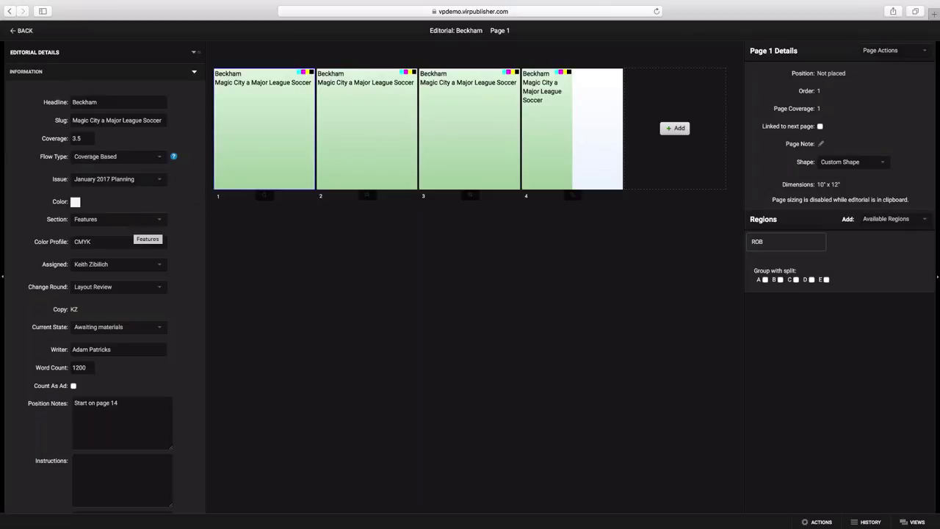
Step: Examine the section and assignee choices in the Beckham editorial's information without changing them
{"action": "left_click", "coordinate": [133, 221]}
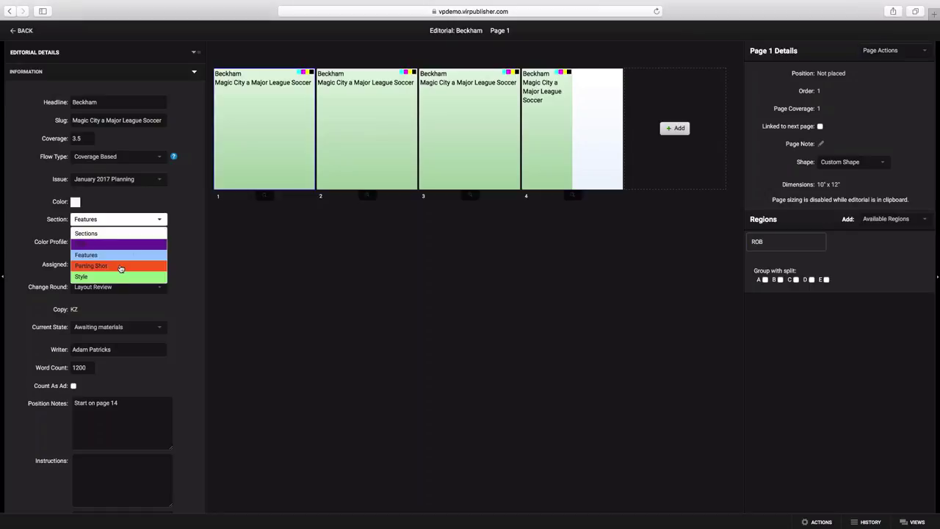
{"action": "left_click", "coordinate": [125, 205]}
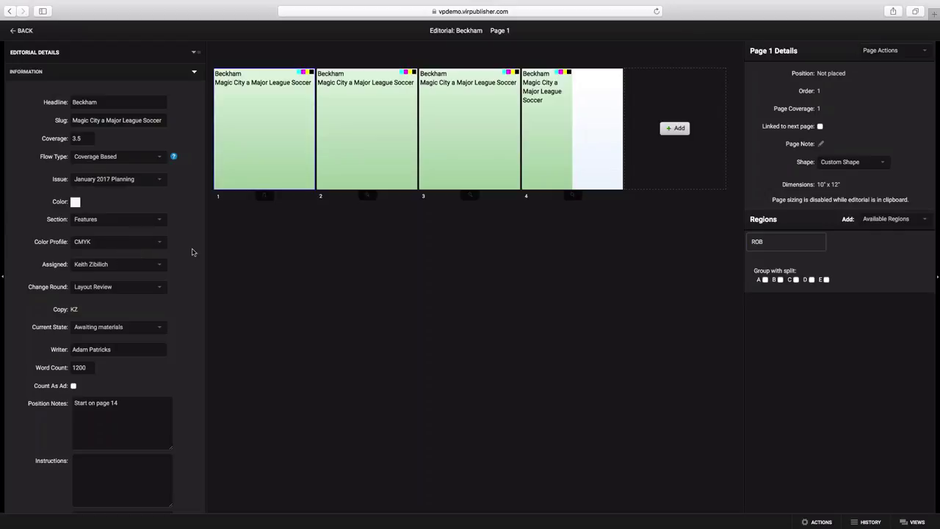
{"action": "scroll", "coordinate": [143, 271], "scroll_direction": "down", "scroll_amount": 1}
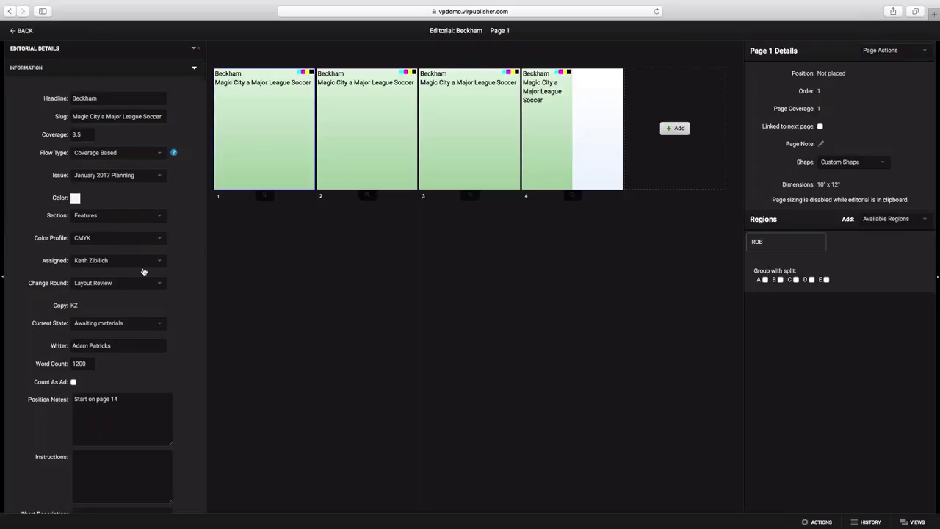
{"action": "scroll", "coordinate": [143, 271], "scroll_direction": "down", "scroll_amount": 3}
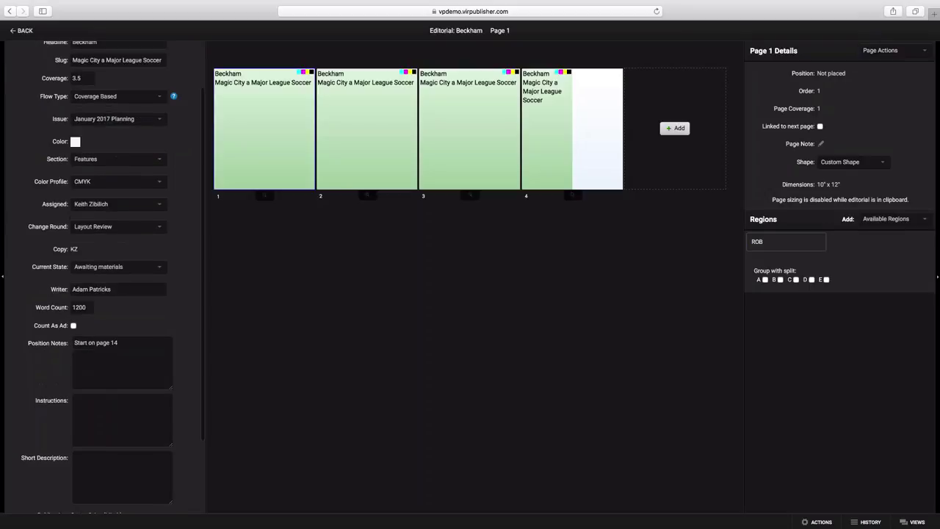
{"action": "left_click", "coordinate": [133, 209]}
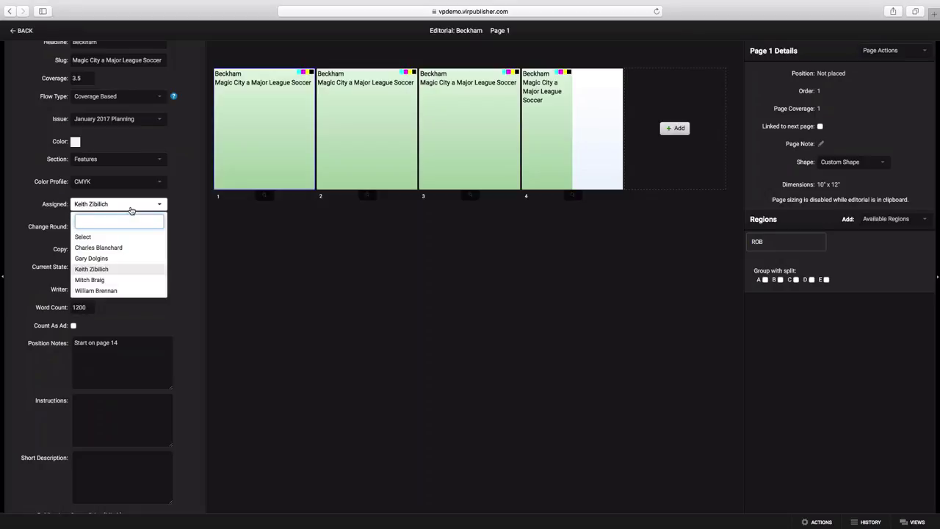
{"action": "left_click", "coordinate": [175, 216]}
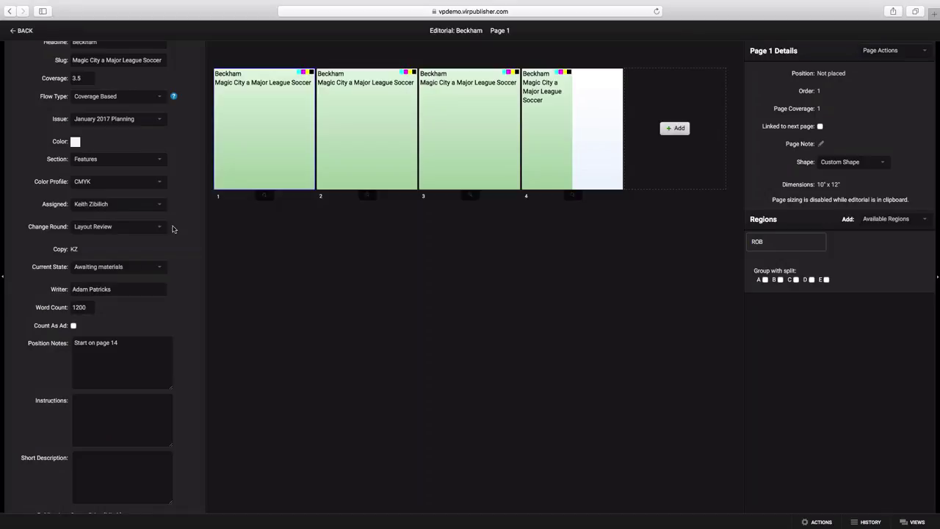
Step: Expand the Beckham editorial's assignments and read through the assignment status and text
{"action": "scroll", "coordinate": [168, 248], "scroll_direction": "down", "scroll_amount": 1}
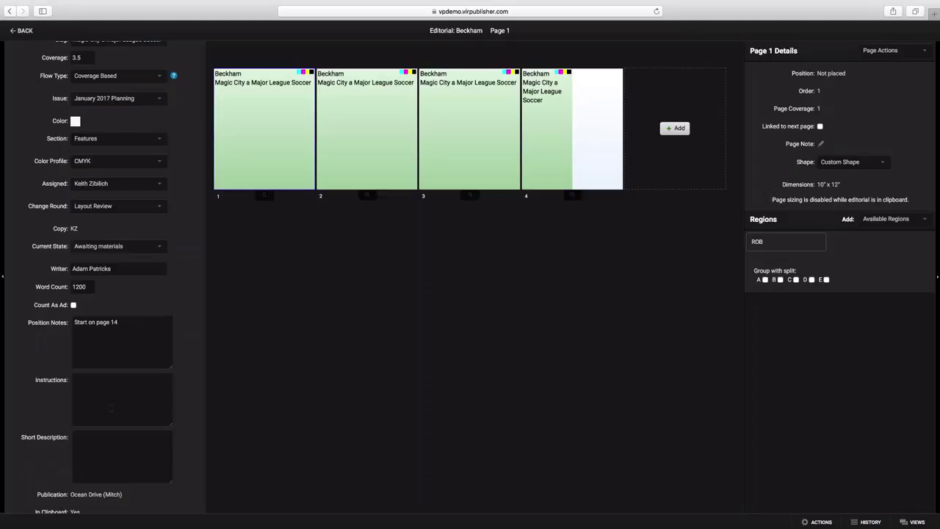
{"action": "scroll", "coordinate": [111, 408], "scroll_direction": "down", "scroll_amount": 2}
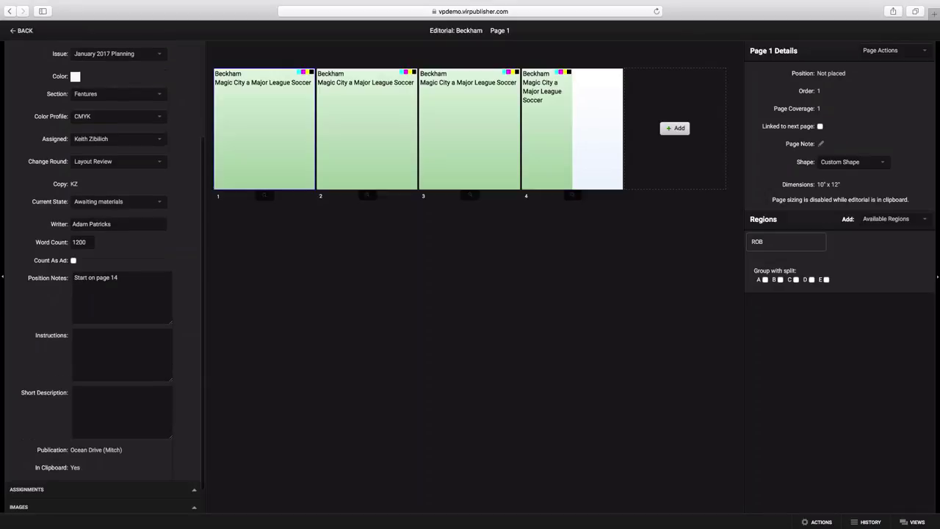
{"action": "scroll", "coordinate": [105, 276], "scroll_direction": "down", "scroll_amount": 1}
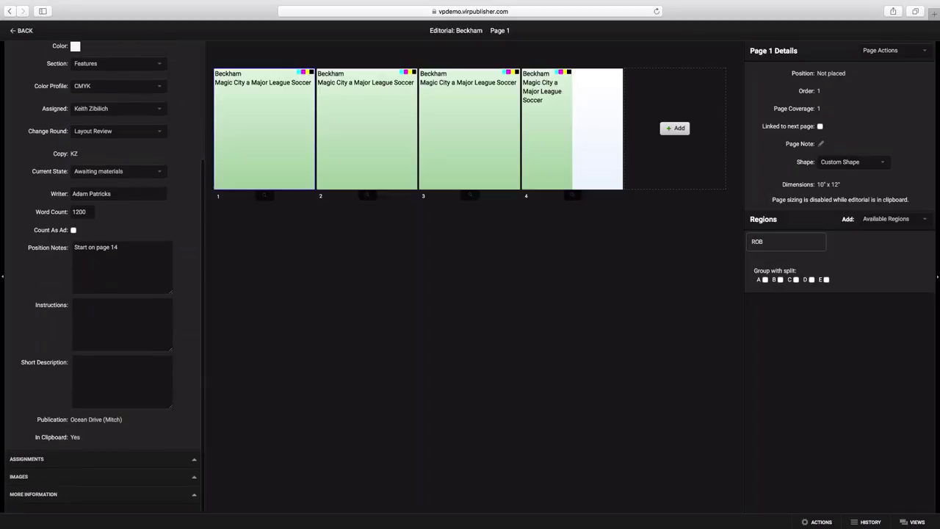
{"action": "left_click", "coordinate": [135, 458]}
{"action": "scroll", "coordinate": [135, 458], "scroll_direction": "down", "scroll_amount": 3}
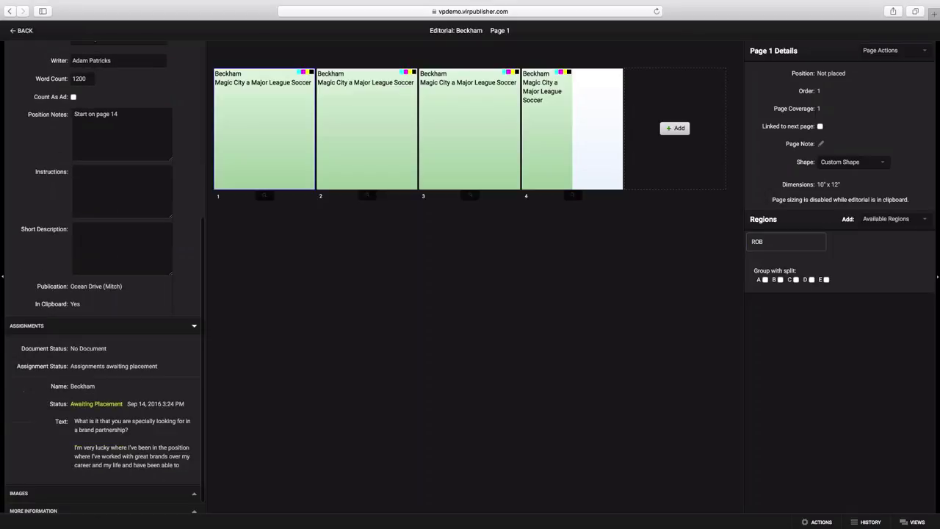
{"action": "scroll", "coordinate": [136, 458], "scroll_direction": "up", "scroll_amount": 1}
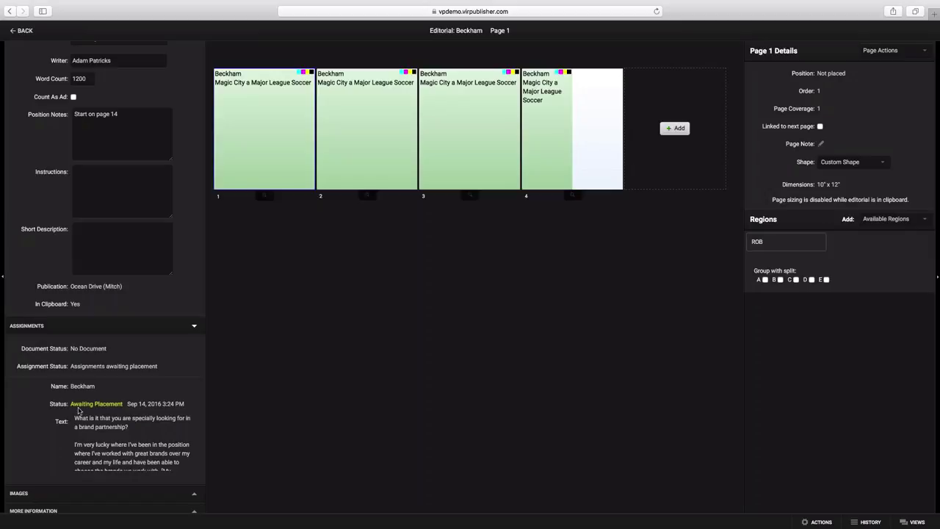
{"action": "scroll", "coordinate": [78, 411], "scroll_direction": "down", "scroll_amount": 3}
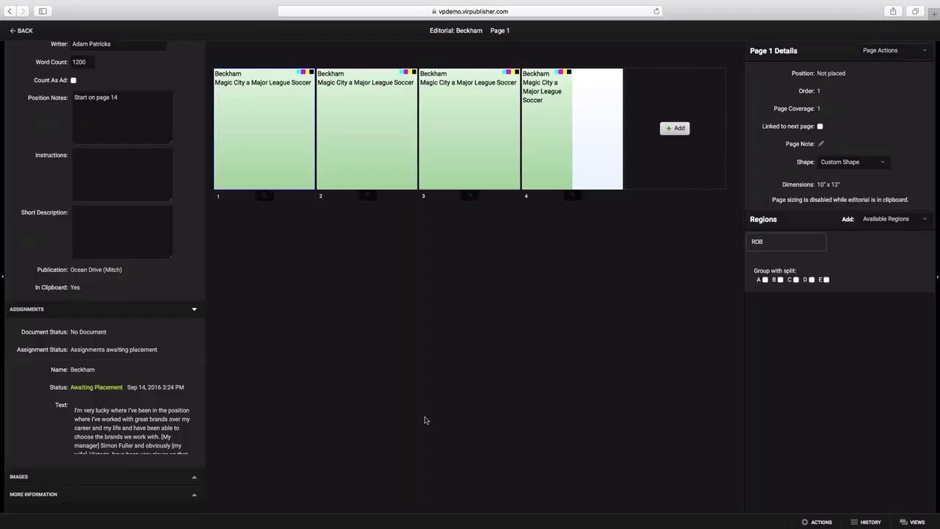
Step: Review the Beckham editorial's change history from newest to oldest entries, and close the history
{"action": "left_click", "coordinate": [858, 521]}
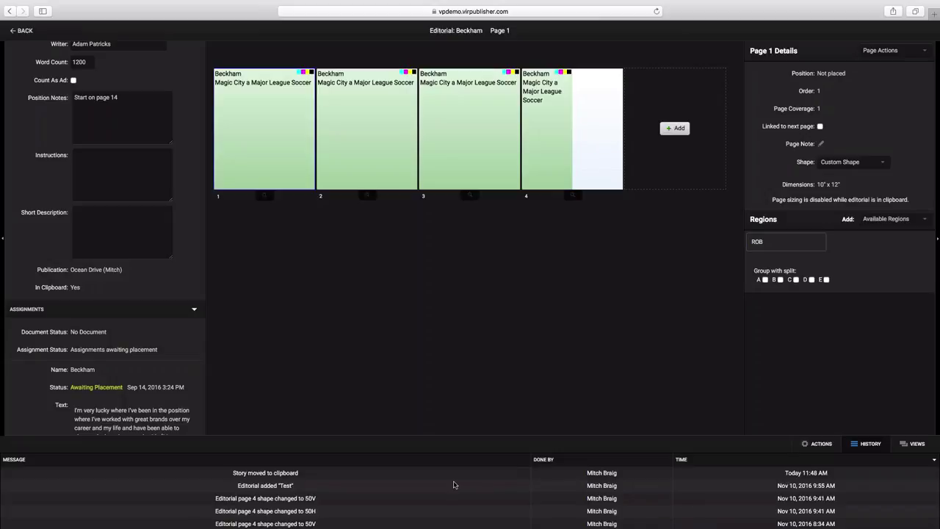
{"action": "scroll", "coordinate": [454, 485], "scroll_direction": "down", "scroll_amount": 1}
{"action": "scroll", "coordinate": [454, 485], "scroll_direction": "down", "scroll_amount": 5}
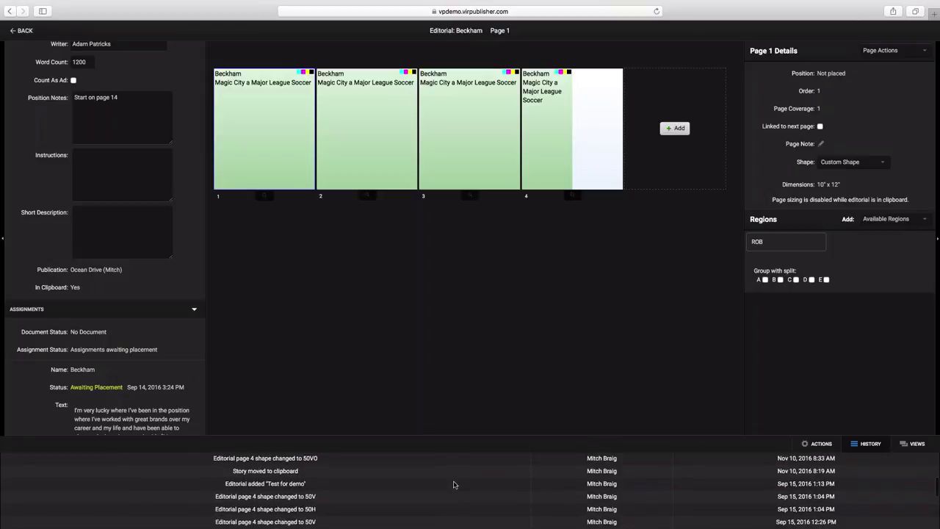
{"action": "scroll", "coordinate": [455, 485], "scroll_direction": "down", "scroll_amount": 4}
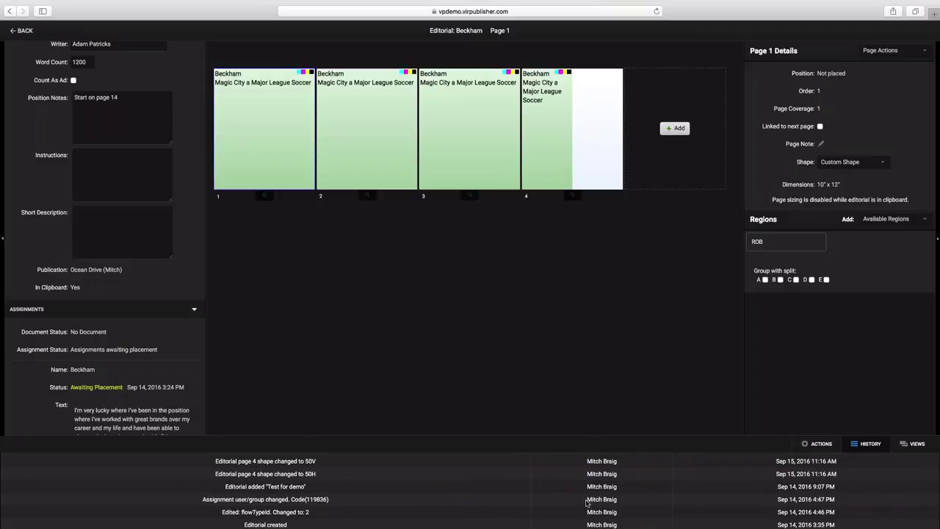
{"action": "scroll", "coordinate": [587, 502], "scroll_direction": "up", "scroll_amount": 5}
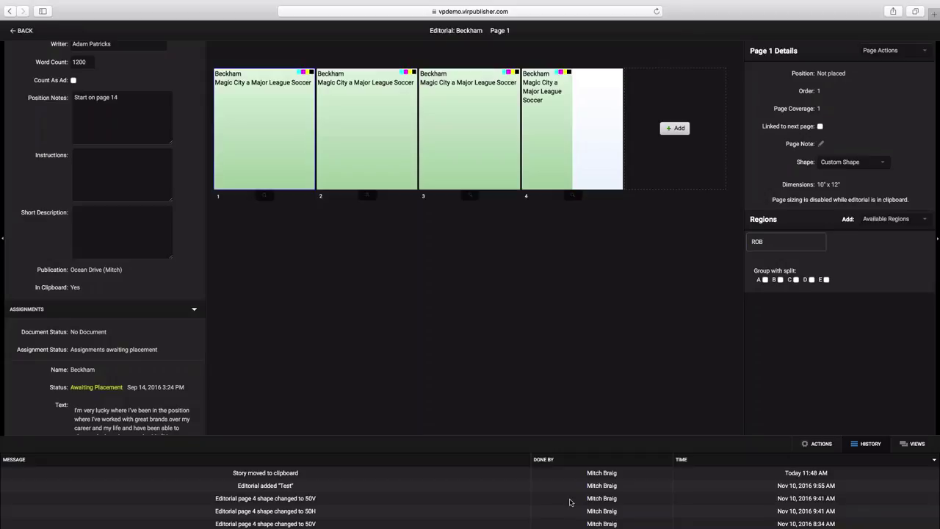
{"action": "left_click", "coordinate": [867, 444]}
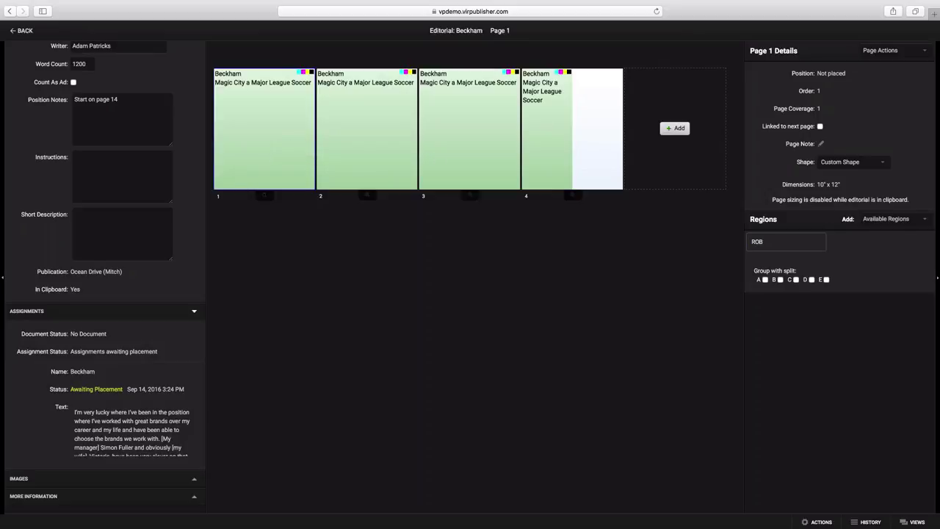
Step: Set the shape of page 4 in the Beckham editorial to 1/2 Horizontal
{"action": "left_click", "coordinate": [572, 128]}
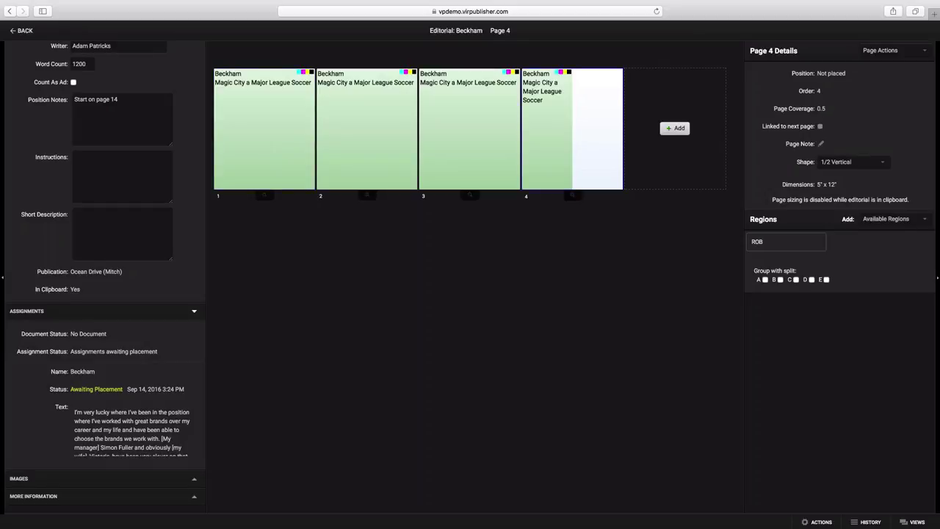
{"action": "left_click", "coordinate": [853, 162]}
{"action": "left_click", "coordinate": [840, 324]}
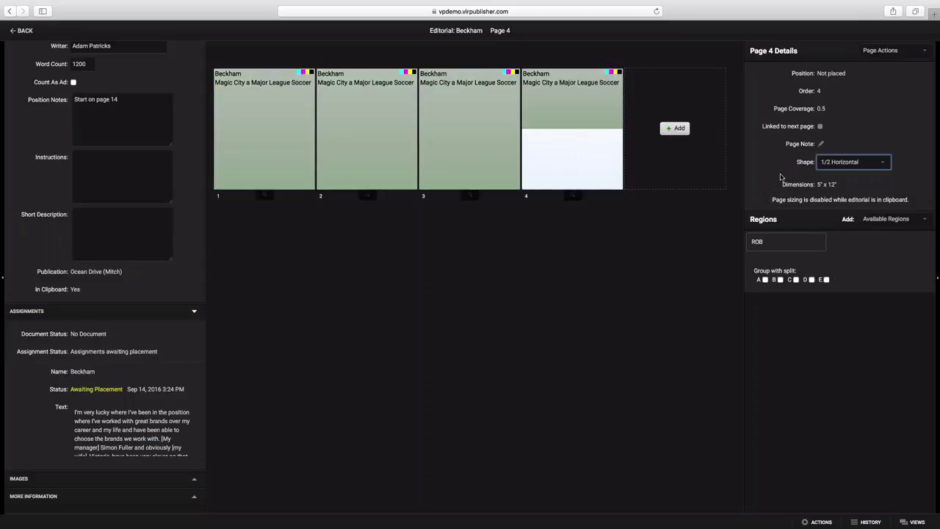
Step: Set page 4's shape to 1/2 Vertical and leave the Beckham editorial
{"action": "left_click", "coordinate": [852, 161]}
{"action": "left_click", "coordinate": [845, 320]}
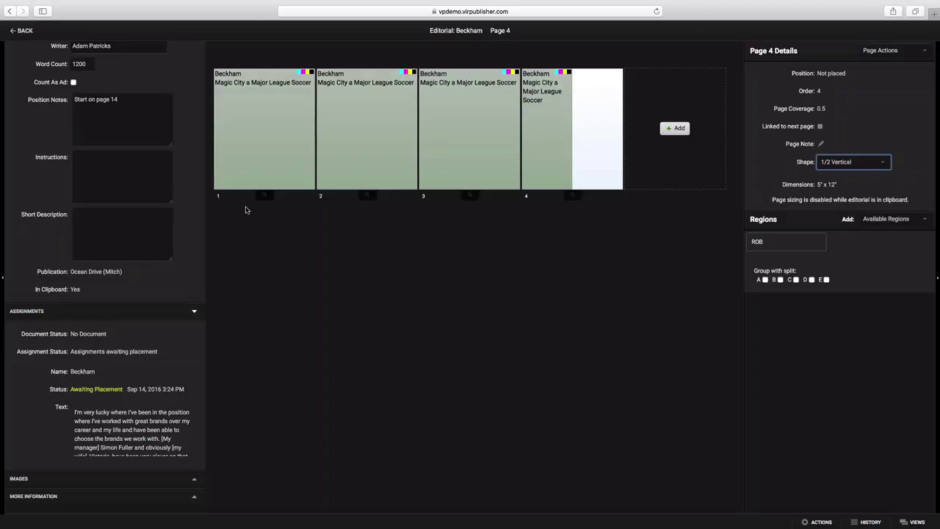
{"action": "left_click", "coordinate": [25, 31]}
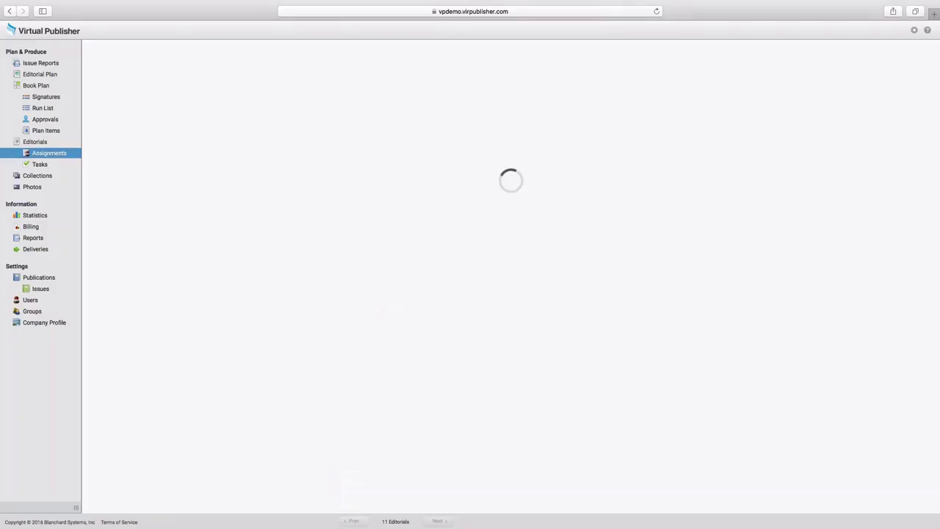
Step: Open the Beckham assignment, review its text and history, and return to the assignments list
{"action": "left_click", "coordinate": [117, 109]}
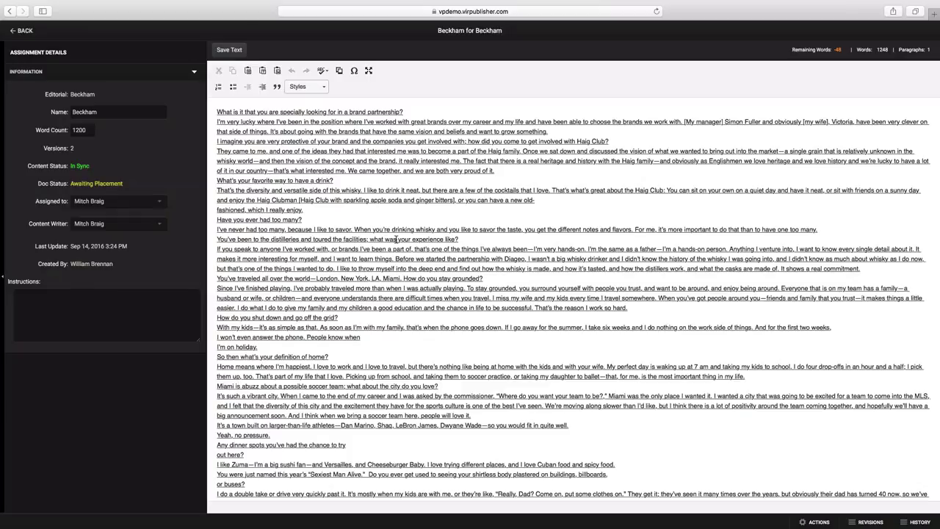
{"action": "left_click", "coordinate": [390, 119]}
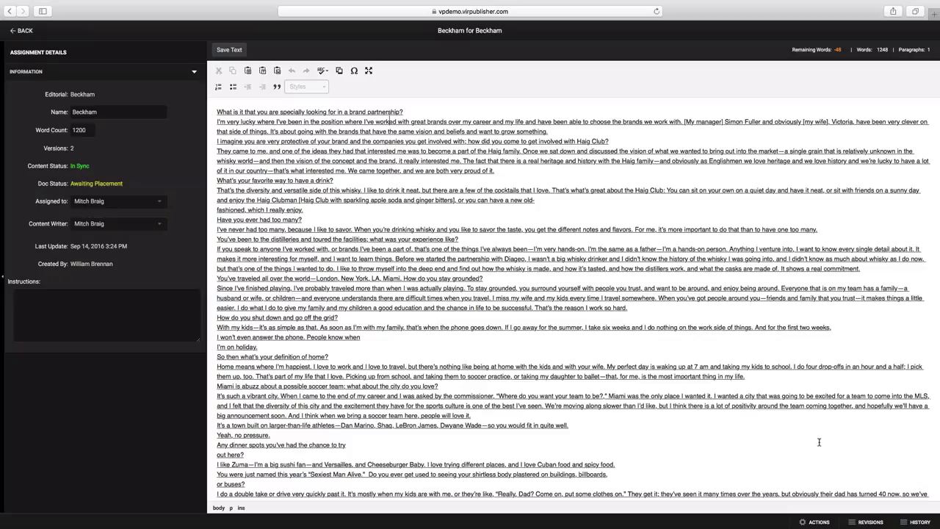
{"action": "left_click", "coordinate": [904, 523]}
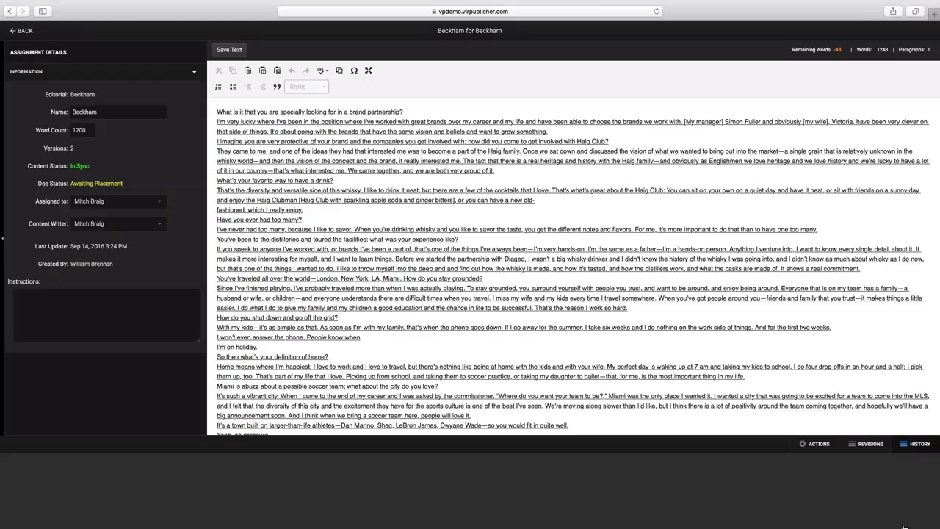
{"action": "left_click", "coordinate": [917, 444]}
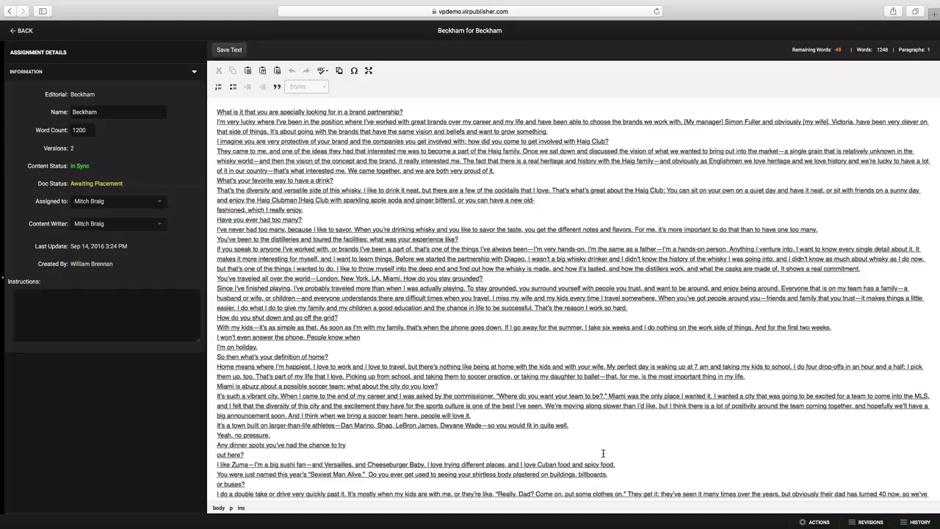
{"action": "left_click", "coordinate": [20, 31]}
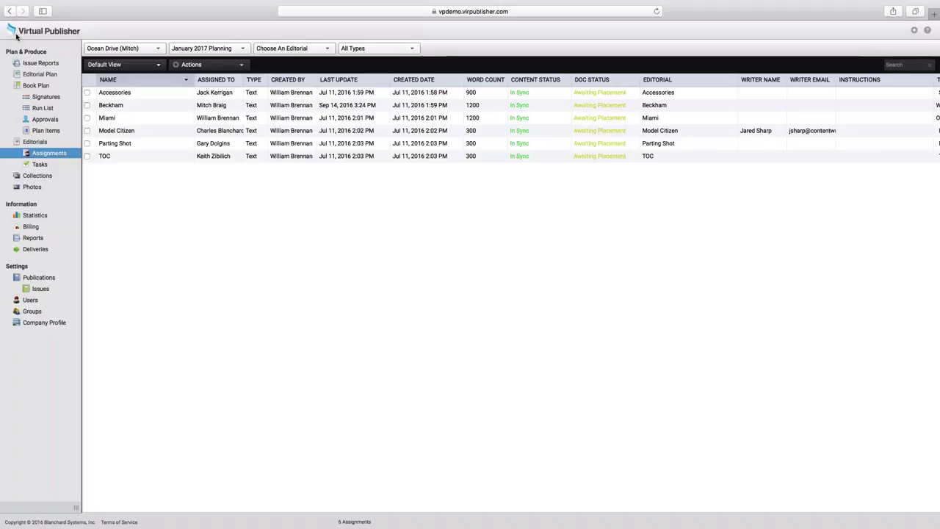
Step: Open the January 2017 Planning book plan and set the boundary between the Style and Features sections at page 14
{"action": "left_click", "coordinate": [36, 85]}
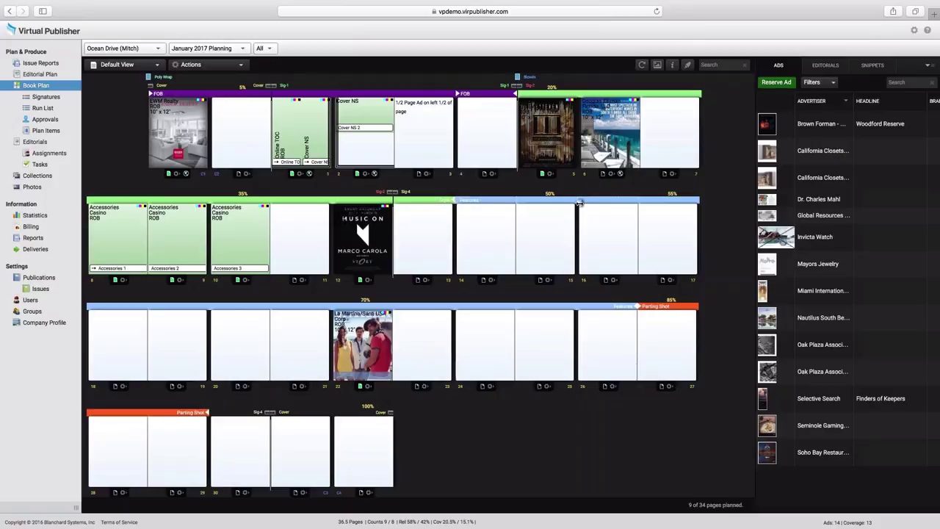
{"action": "mouse_move", "coordinate": [580, 202]}
{"action": "left_mouse_down"}
{"action": "mouse_move", "coordinate": [477, 183]}
{"action": "mouse_move", "coordinate": [457, 198]}
{"action": "mouse_move", "coordinate": [581, 200]}
{"action": "mouse_move", "coordinate": [454, 200]}
{"action": "left_mouse_up"}
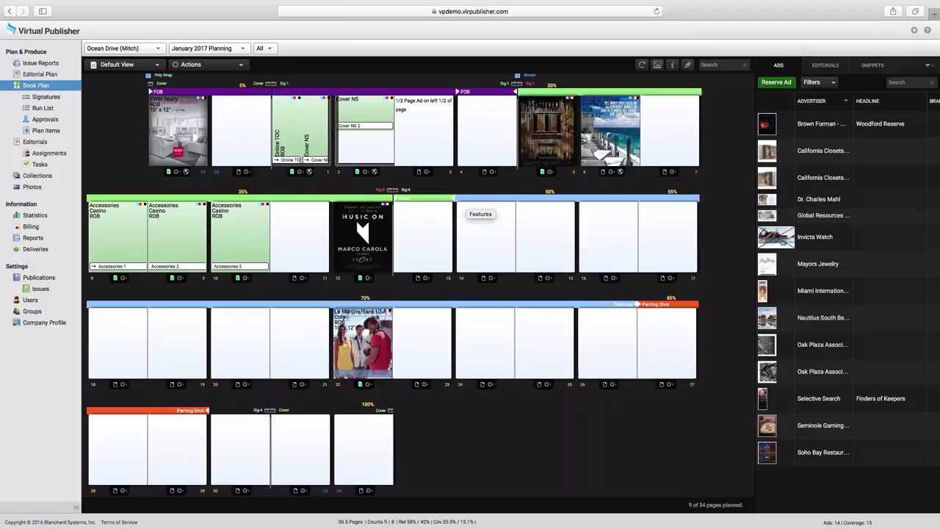
{"action": "scroll", "coordinate": [393, 285], "scroll_direction": "down", "scroll_amount": 2}
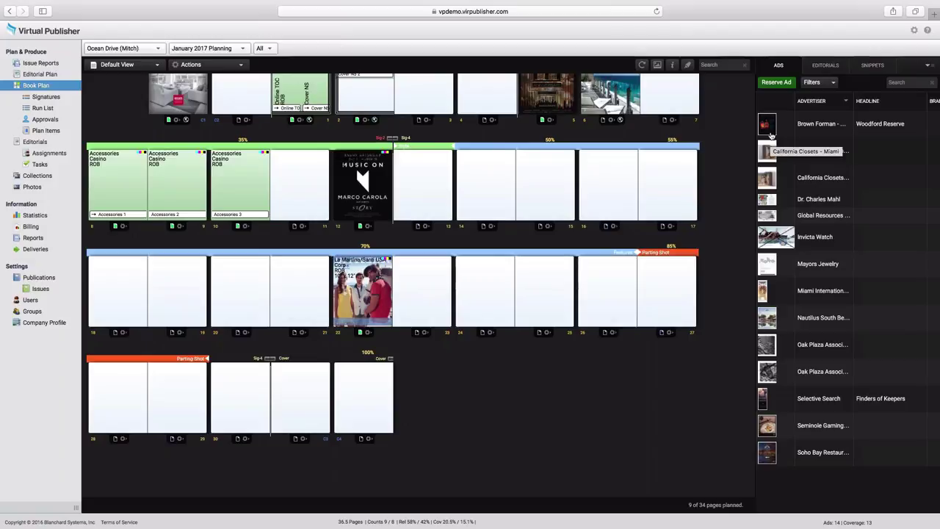
Step: Start reserving ad space for the advertiser Test and check the available ad categories without choosing one
{"action": "left_click", "coordinate": [773, 83]}
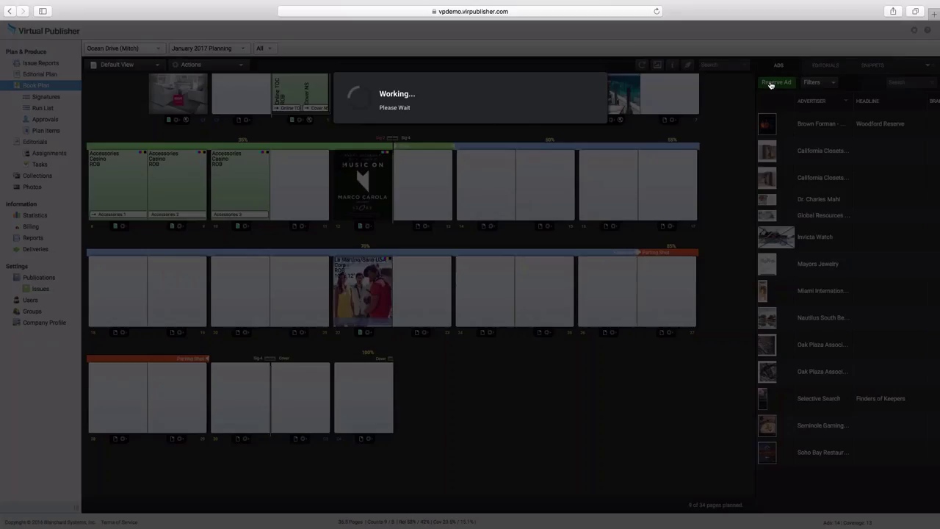
{"action": "type", "text": "Test"}
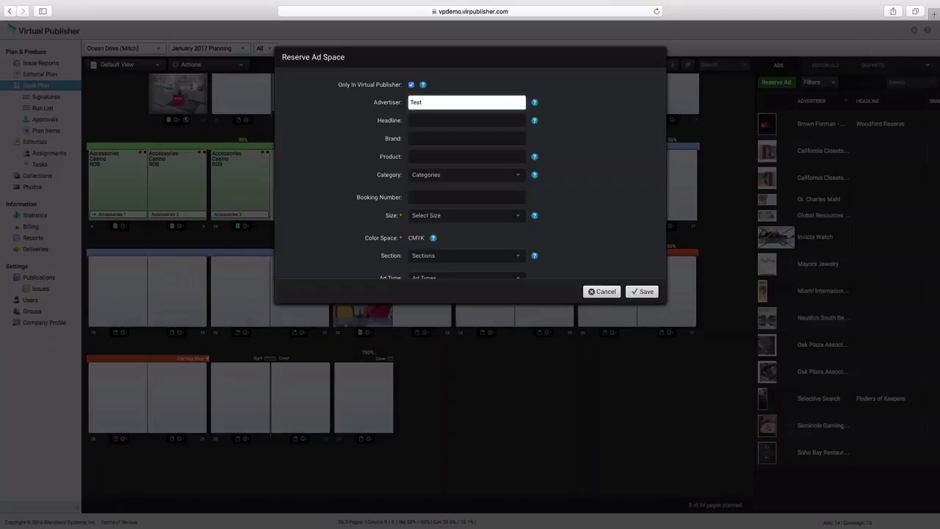
{"action": "key", "text": "Tab"}
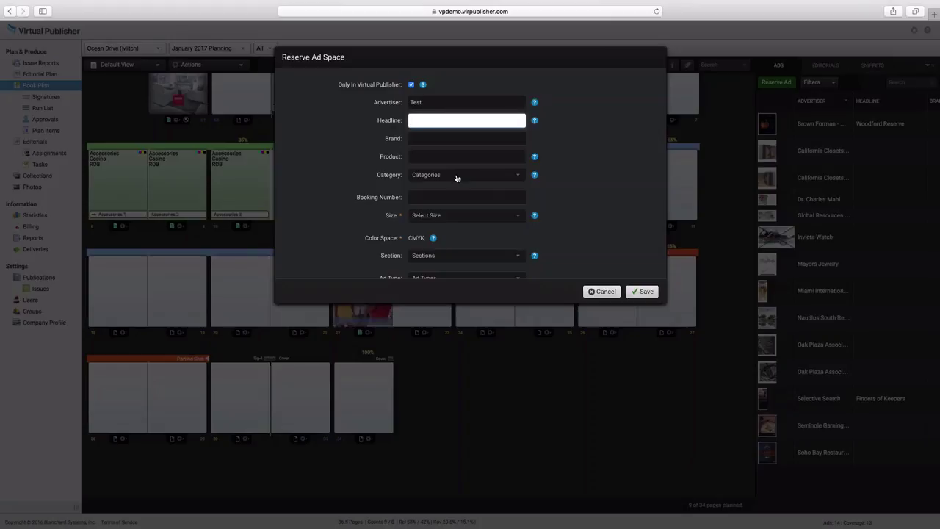
{"action": "left_click", "coordinate": [456, 178]}
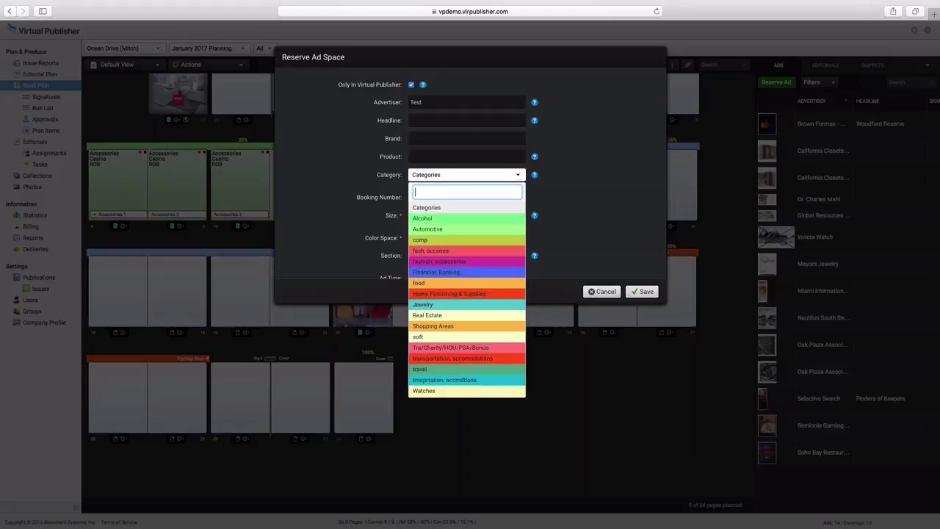
{"action": "left_click", "coordinate": [476, 179]}
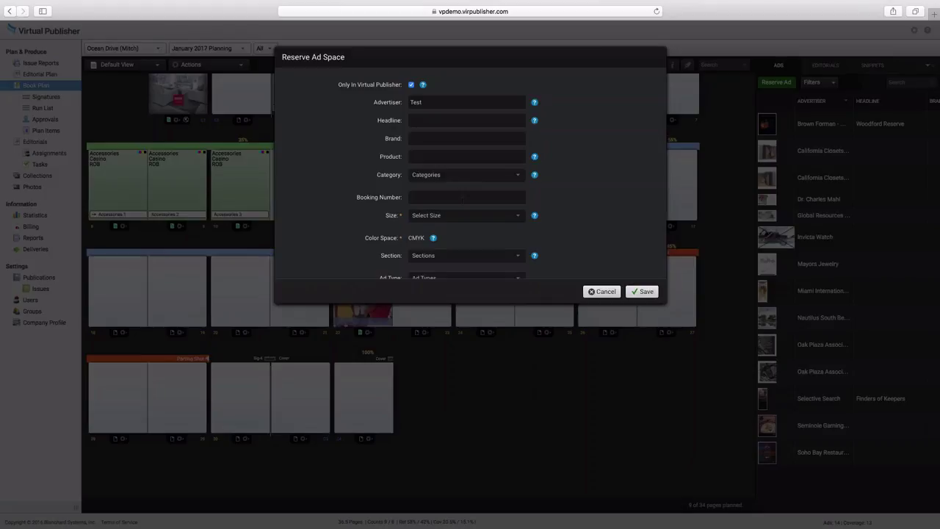
Step: Set the reserved ad's size to Full Page 10" x 12" and its section to Features
{"action": "scroll", "coordinate": [444, 155], "scroll_direction": "down", "scroll_amount": 3}
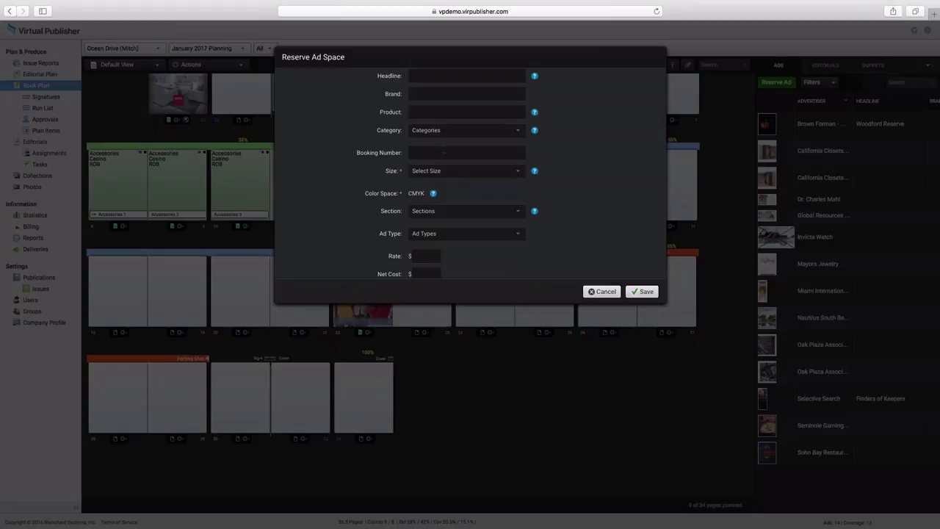
{"action": "scroll", "coordinate": [463, 161], "scroll_direction": "down", "scroll_amount": 2}
{"action": "left_click", "coordinate": [463, 139]}
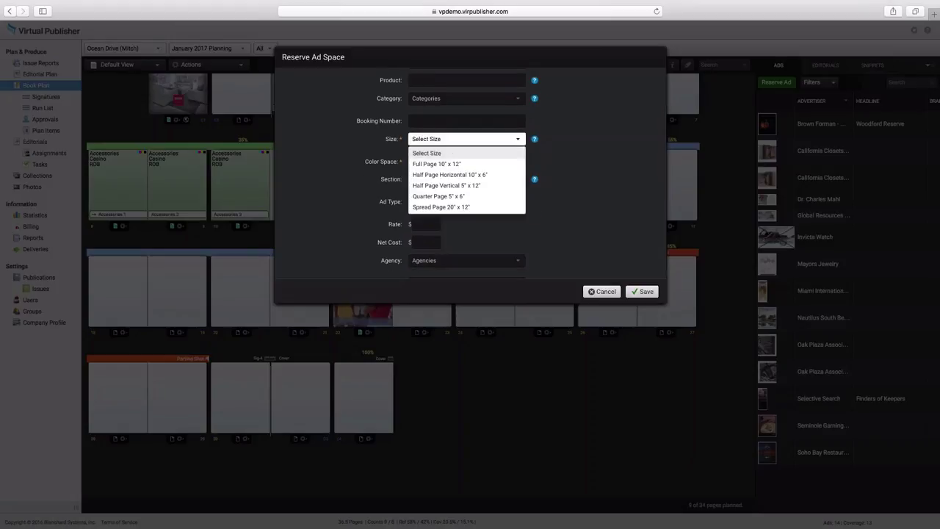
{"action": "left_click", "coordinate": [447, 163]}
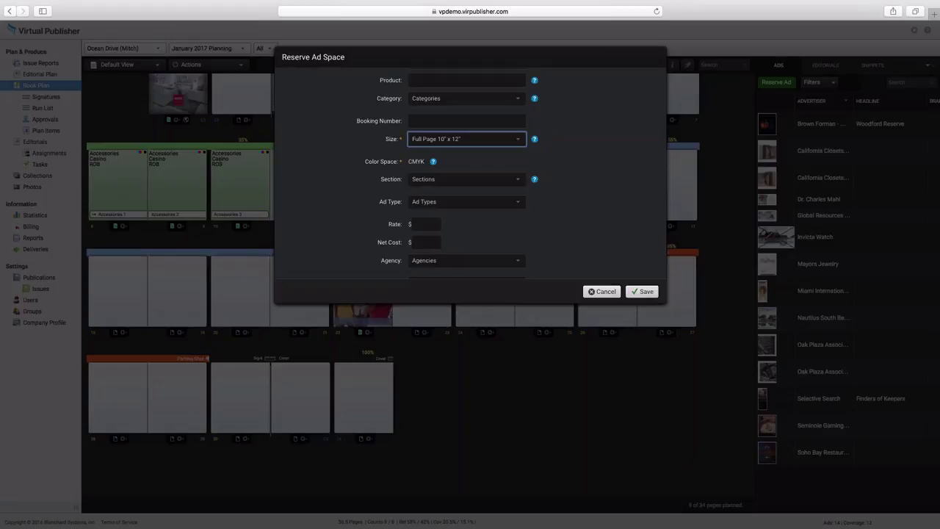
{"action": "scroll", "coordinate": [460, 163], "scroll_direction": "down", "scroll_amount": 1}
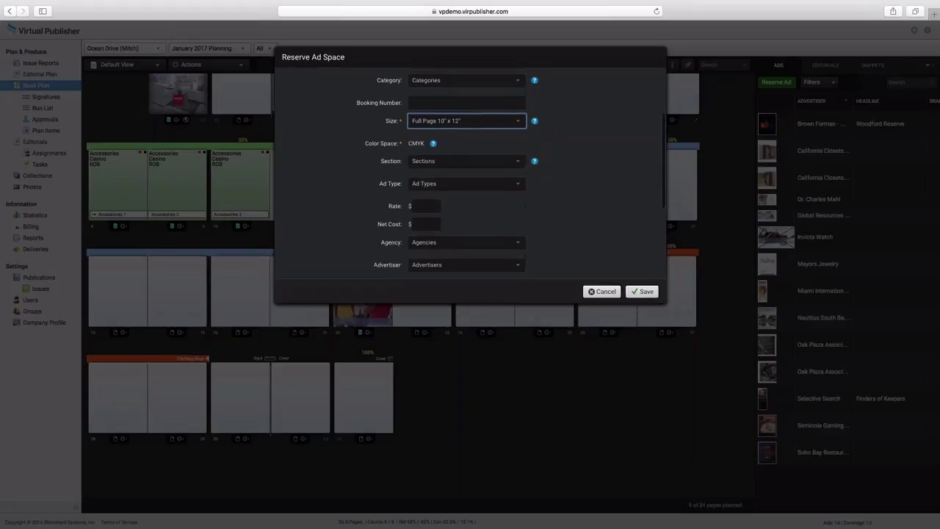
{"action": "left_click", "coordinate": [460, 160]}
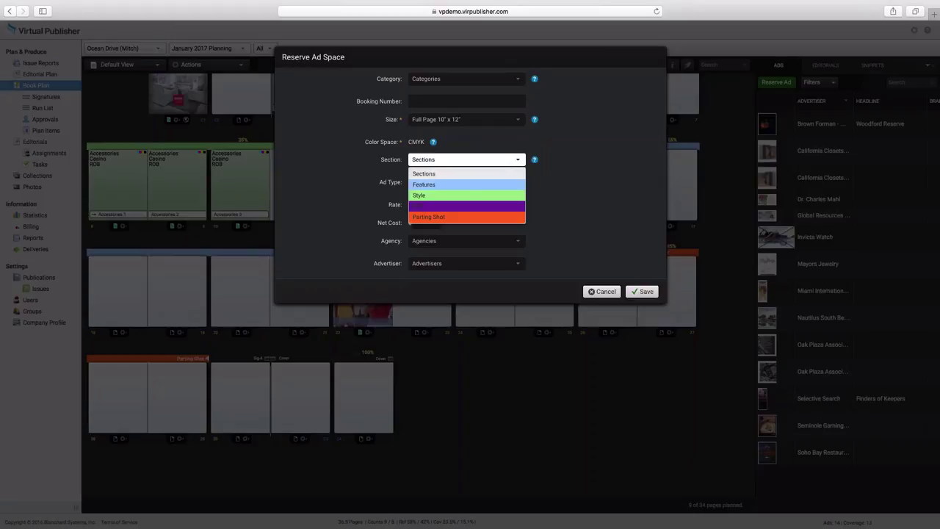
{"action": "left_click", "coordinate": [470, 186]}
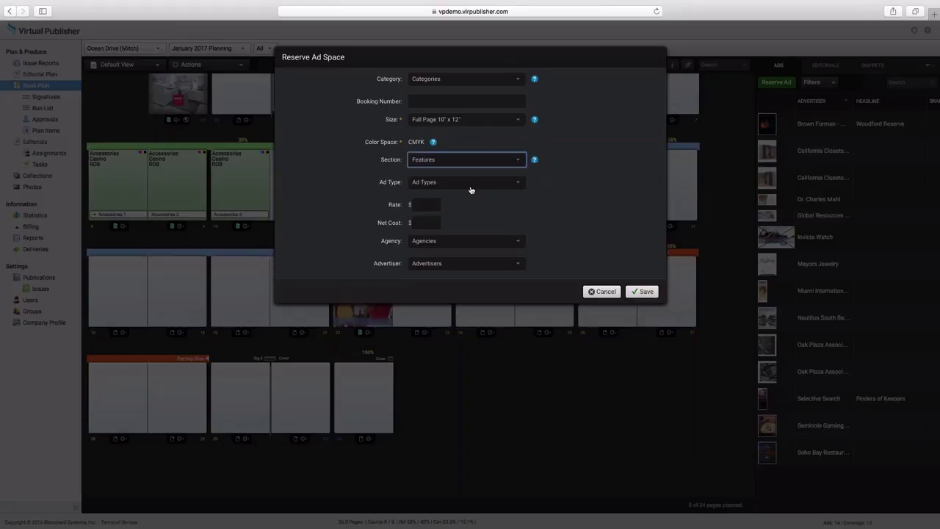
Step: Review the remaining reservation fields, including the position tag options, and save the Test ad reservation
{"action": "scroll", "coordinate": [503, 207], "scroll_direction": "down", "scroll_amount": 2}
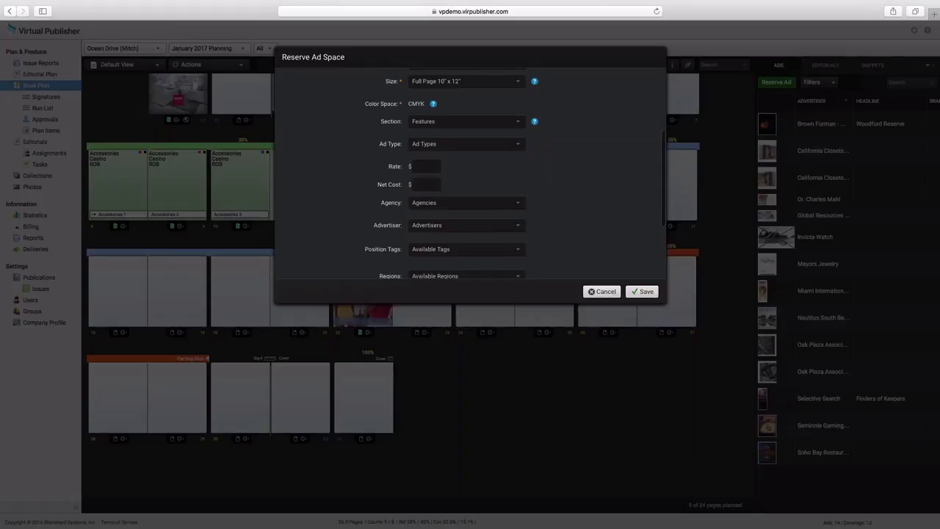
{"action": "scroll", "coordinate": [514, 174], "scroll_direction": "down", "scroll_amount": 1}
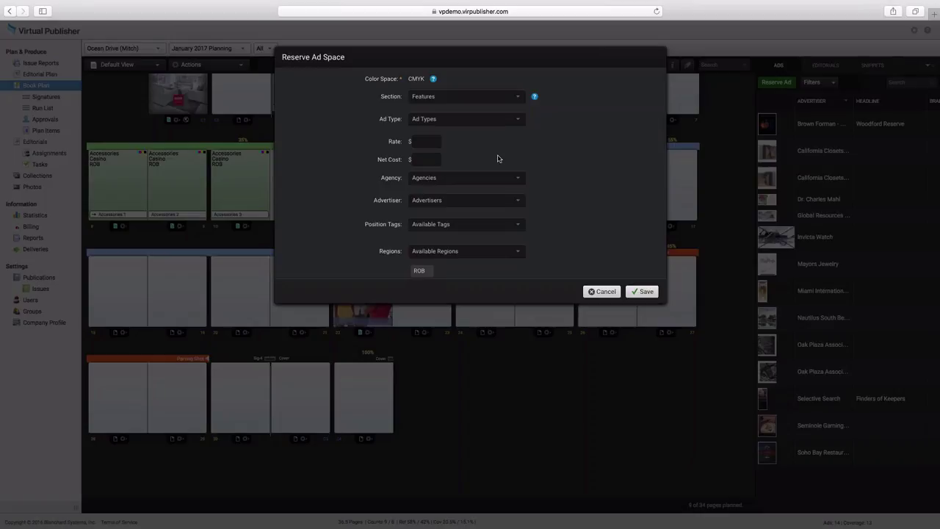
{"action": "scroll", "coordinate": [448, 208], "scroll_direction": "down", "scroll_amount": 2}
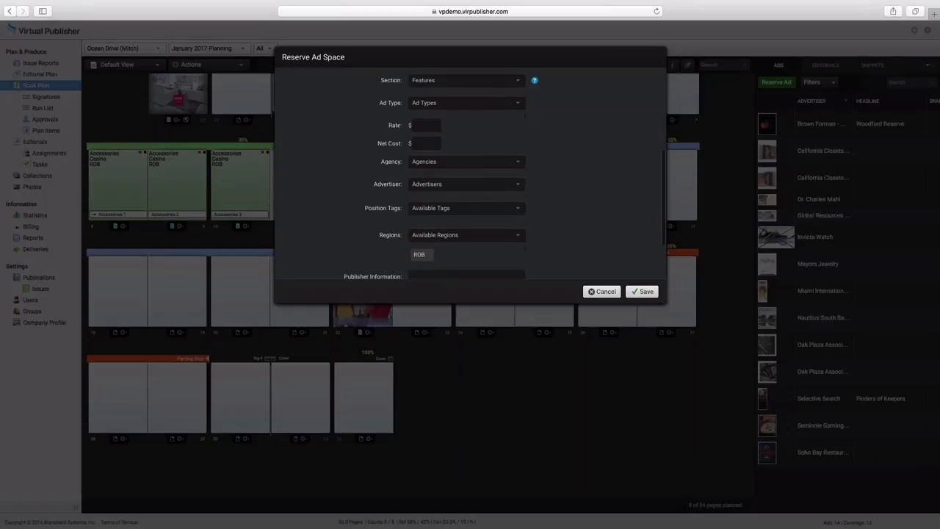
{"action": "left_click", "coordinate": [476, 211]}
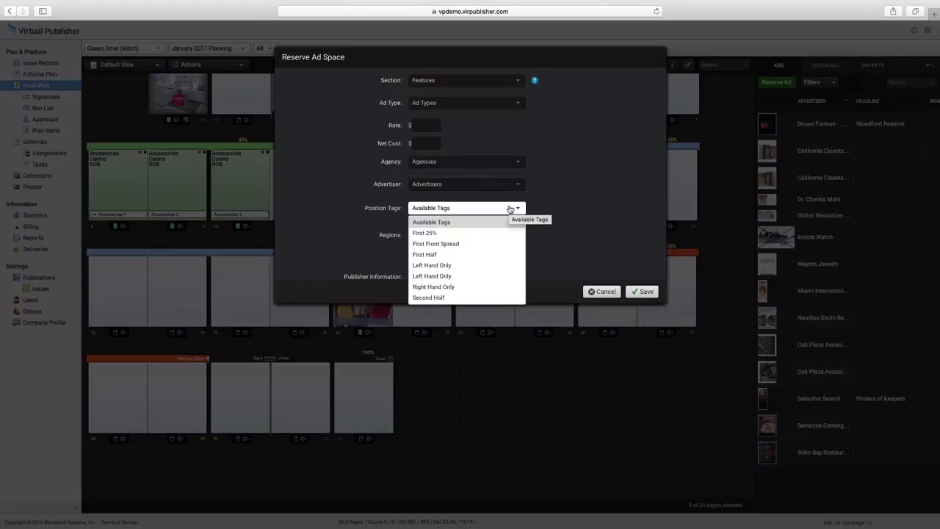
{"action": "left_click", "coordinate": [552, 214]}
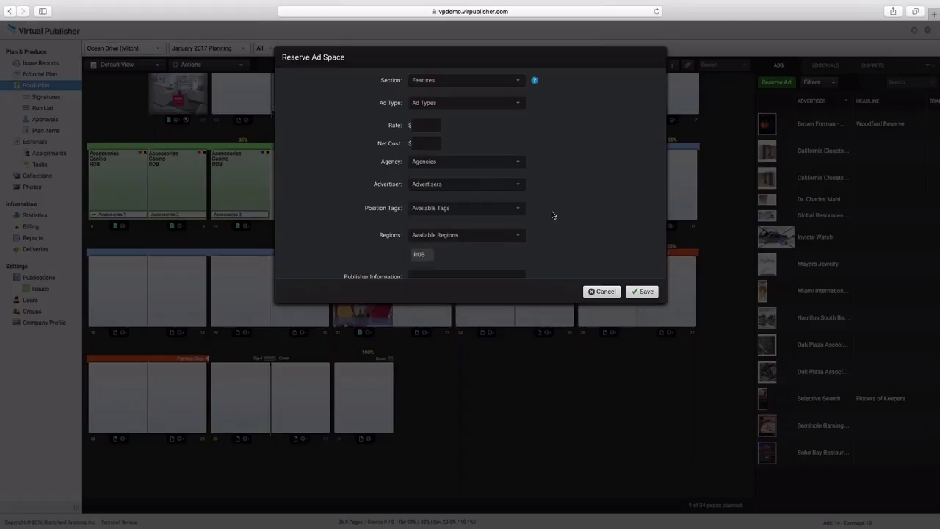
{"action": "scroll", "coordinate": [552, 215], "scroll_direction": "down", "scroll_amount": 3}
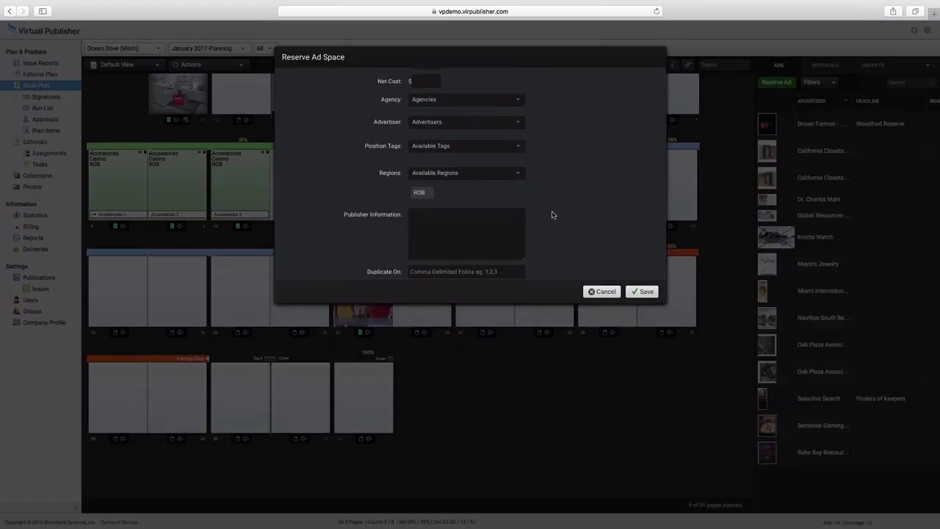
{"action": "scroll", "coordinate": [553, 215], "scroll_direction": "down", "scroll_amount": 1}
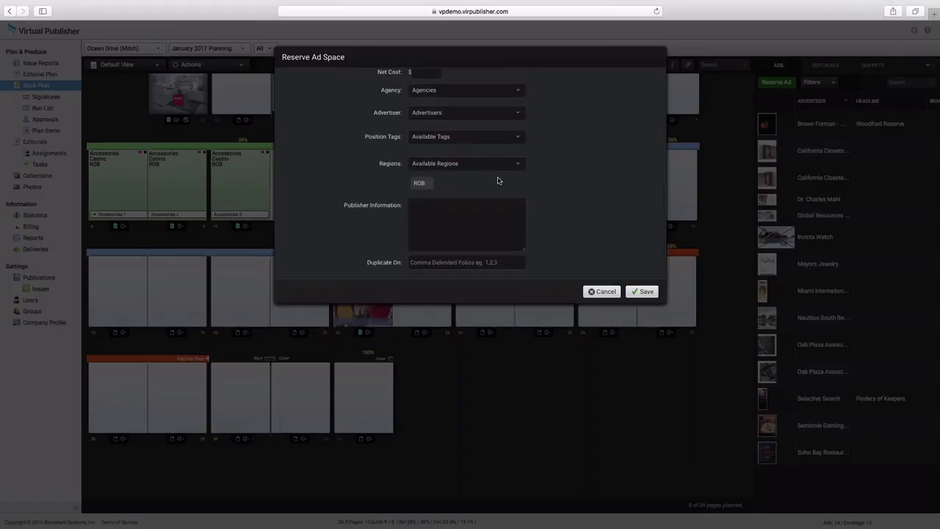
{"action": "scroll", "coordinate": [498, 181], "scroll_direction": "up", "scroll_amount": 10}
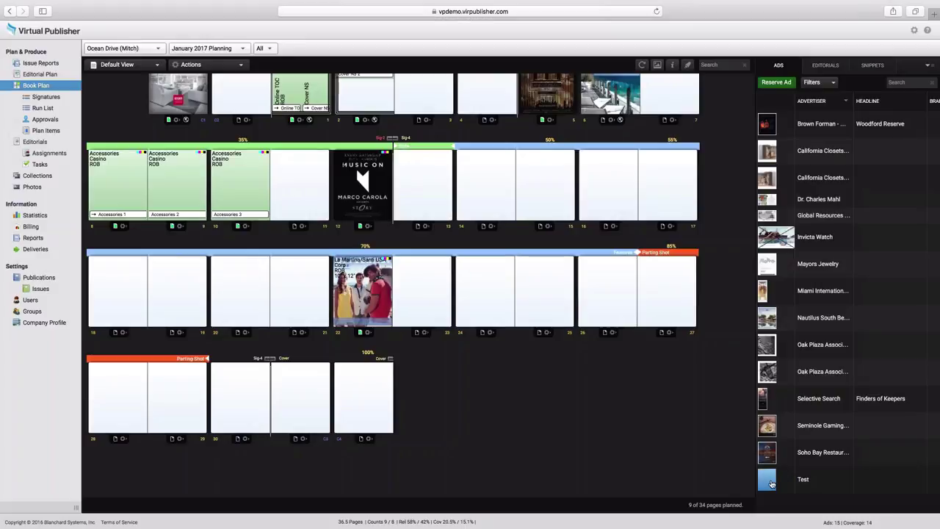
Step: Place the reserved Test ad on page 26 and return it to the list of unplaced ads
{"action": "left_click_drag", "start_coordinate": [772, 483], "coordinate": [624, 300]}
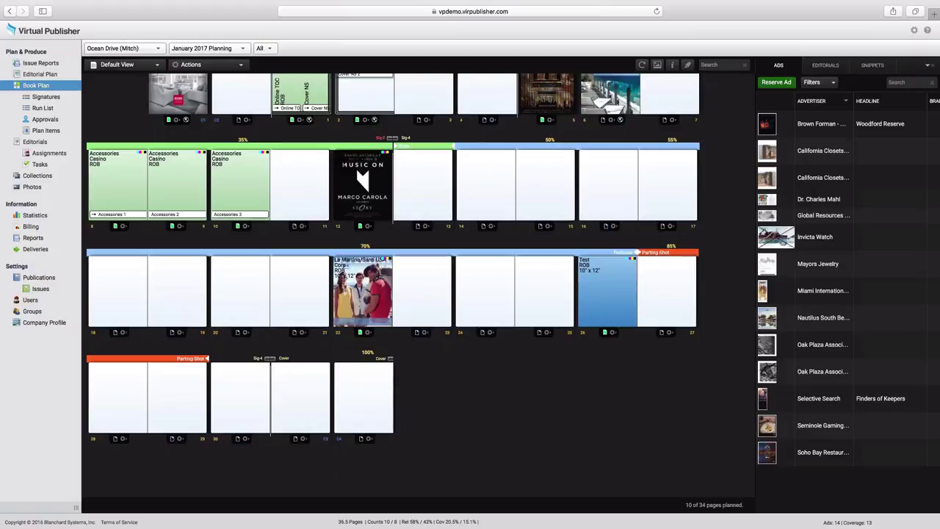
{"action": "left_click_drag", "start_coordinate": [603, 289], "coordinate": [768, 474]}
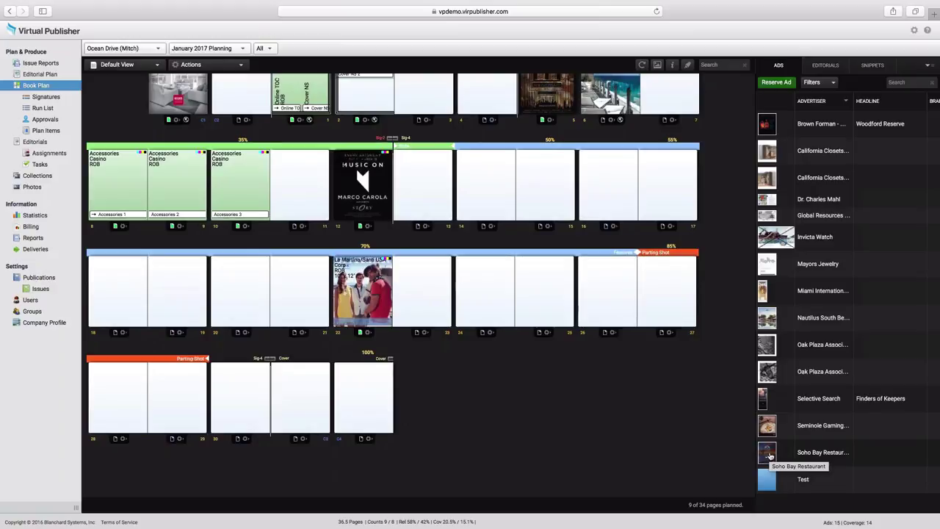
Step: Try to place the Soho Bay Restaurant ad on page 26, and place it on page 4 in the FOB section instead
{"action": "left_click_drag", "start_coordinate": [769, 456], "coordinate": [612, 289]}
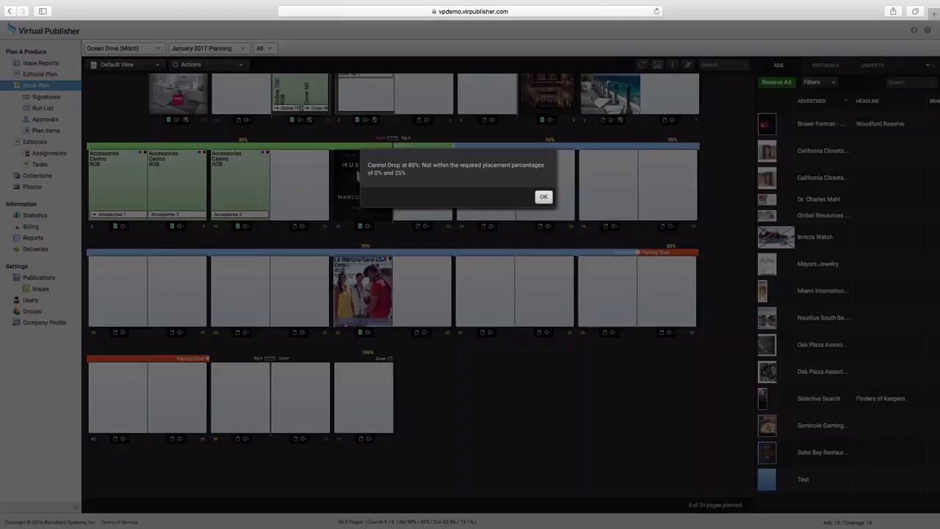
{"action": "left_click", "coordinate": [544, 197]}
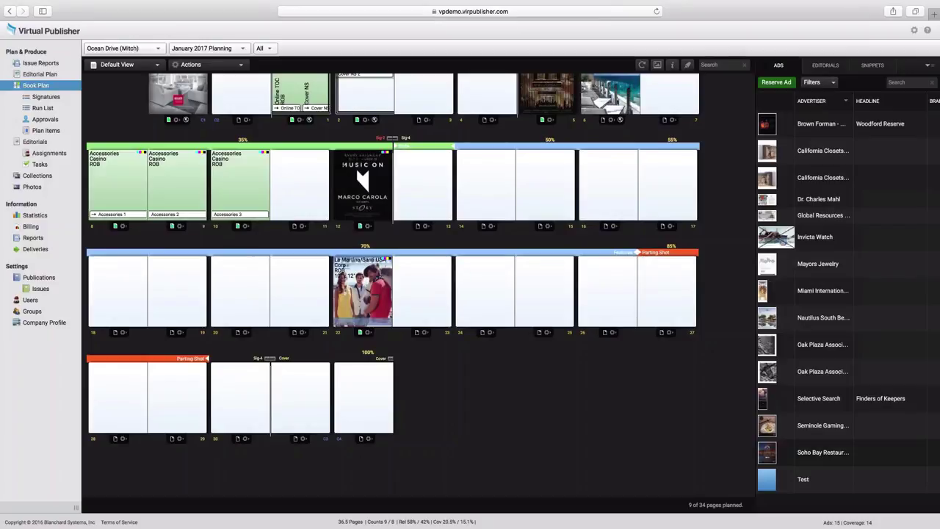
{"action": "scroll", "coordinate": [538, 269], "scroll_direction": "up", "scroll_amount": 3}
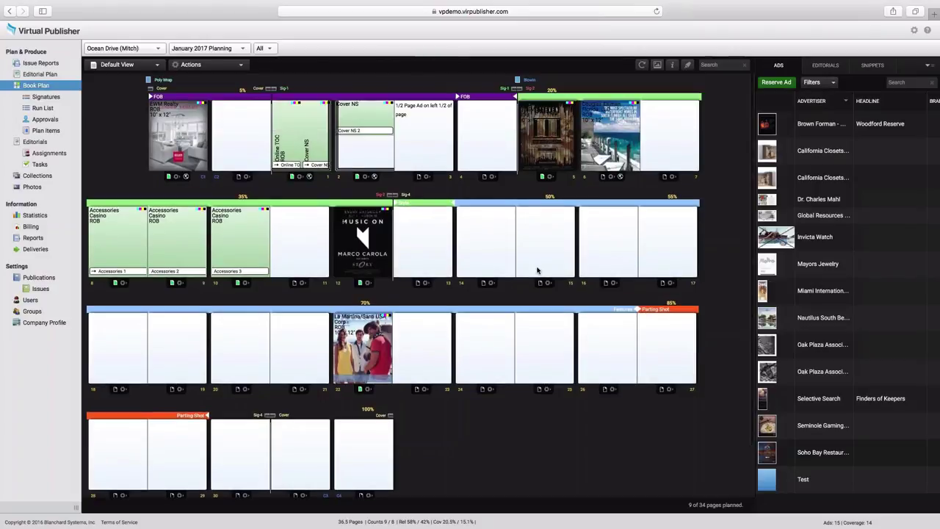
{"action": "left_click_drag", "start_coordinate": [767, 452], "coordinate": [481, 140]}
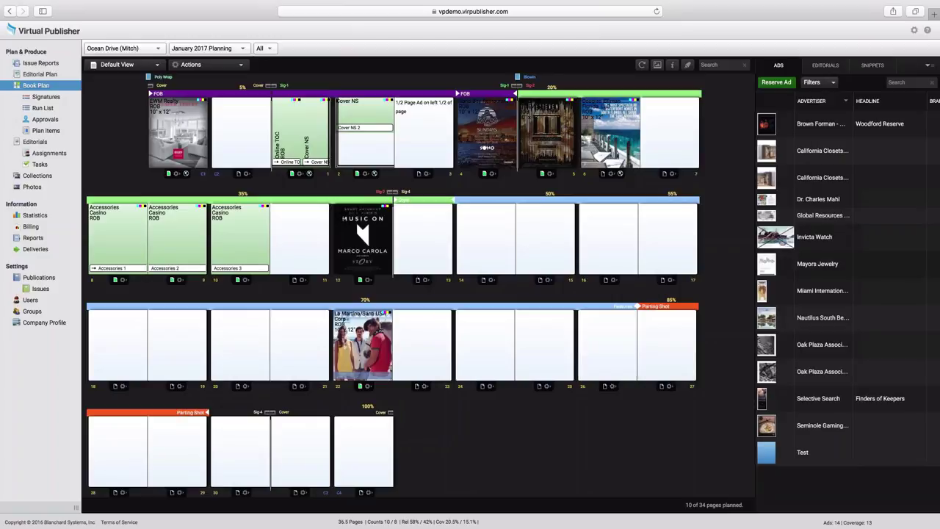
Step: Examine the section, color, tags, regions and status details of the unplaced ads
{"action": "scroll", "coordinate": [845, 286], "scroll_direction": "right", "scroll_amount": 5}
{"action": "scroll", "coordinate": [878, 263], "scroll_direction": "right", "scroll_amount": 3}
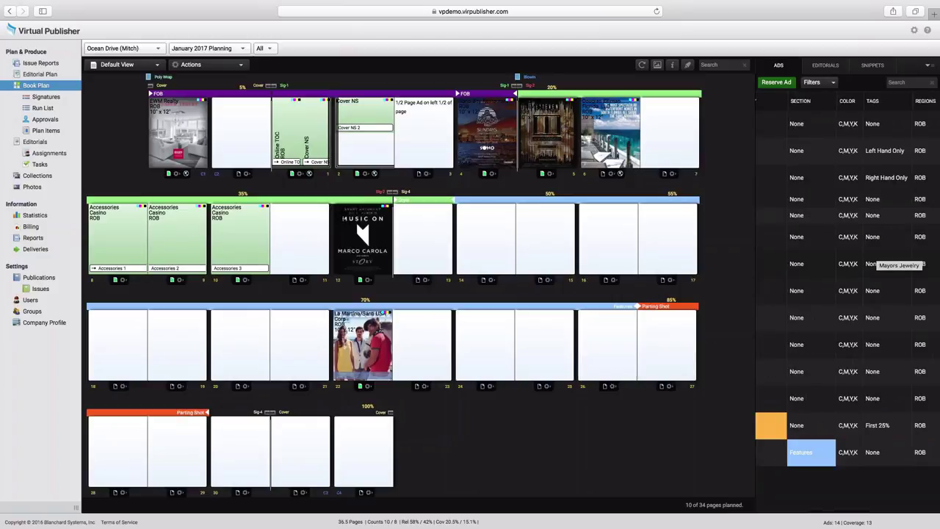
{"action": "scroll", "coordinate": [875, 254], "scroll_direction": "right", "scroll_amount": 3}
{"action": "scroll", "coordinate": [876, 254], "scroll_direction": "right", "scroll_amount": 1}
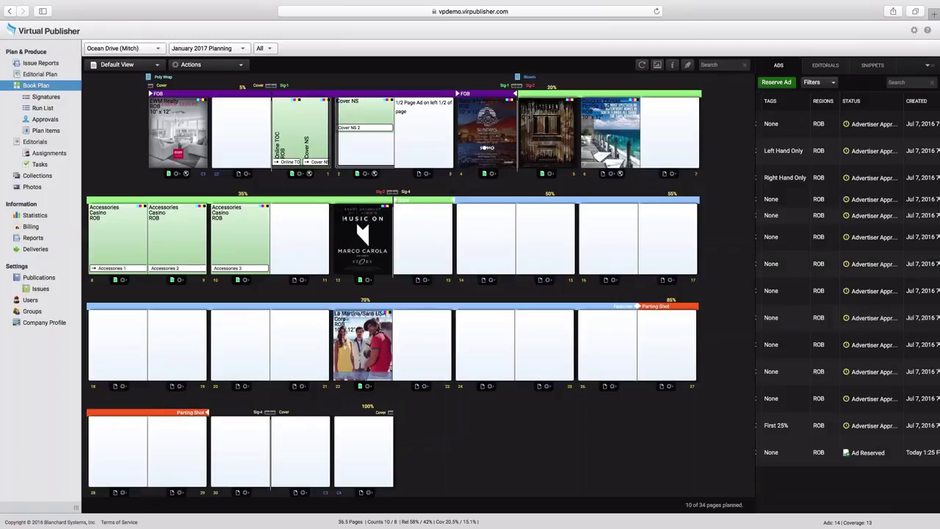
Step: Examine the product, category, section and advertiser details of the unplaced ads
{"action": "scroll", "coordinate": [871, 264], "scroll_direction": "left", "scroll_amount": 5}
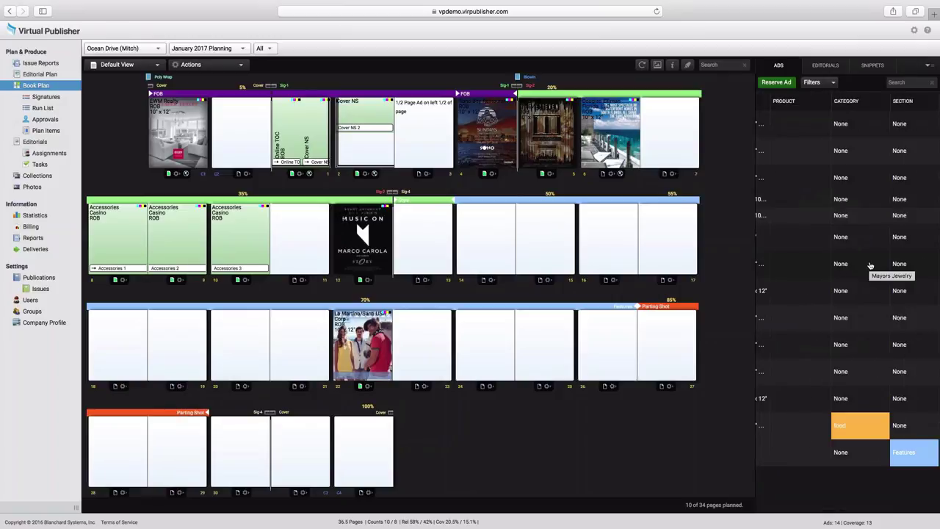
{"action": "scroll", "coordinate": [871, 264], "scroll_direction": "right", "scroll_amount": 2}
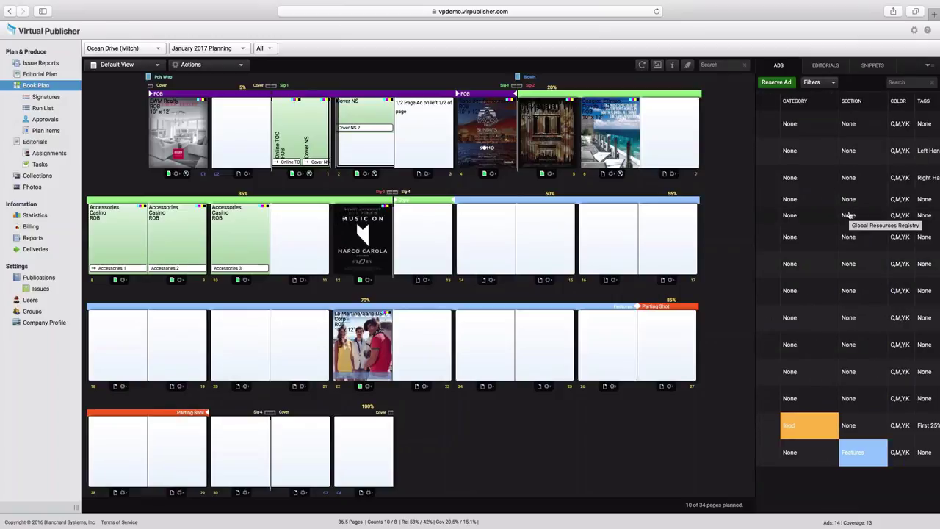
{"action": "scroll", "coordinate": [849, 216], "scroll_direction": "left", "scroll_amount": 5}
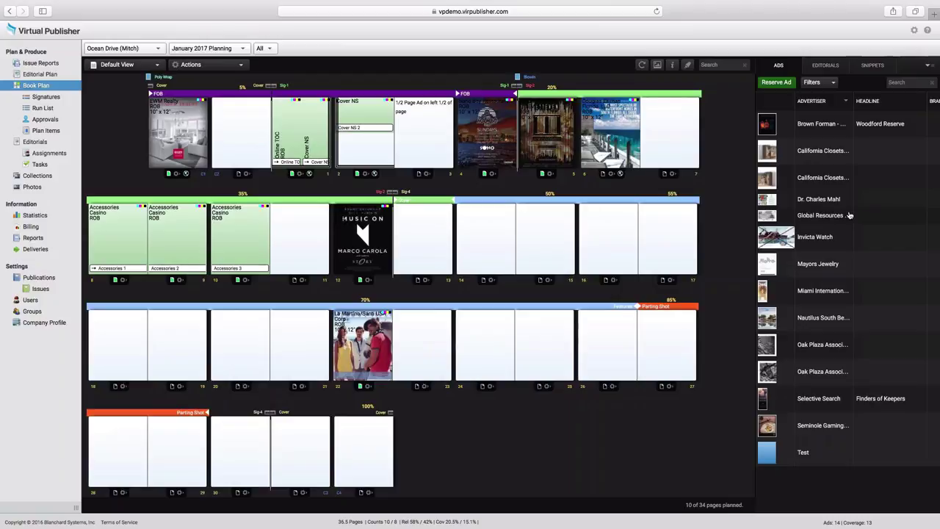
Step: Reserve a new editorial for the January 2017 Planning issue with the headline Test and assign it to a staff member
{"action": "left_click", "coordinate": [828, 66]}
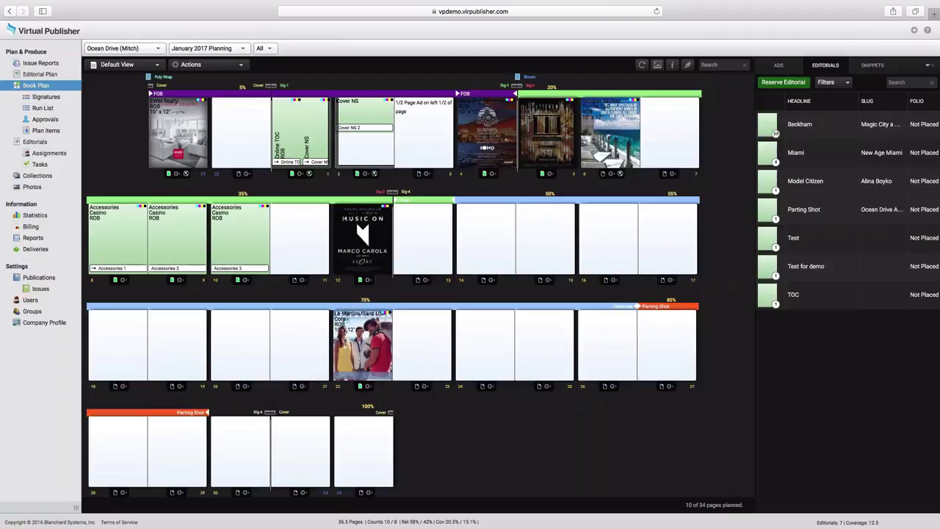
{"action": "type", "text": "Test"}
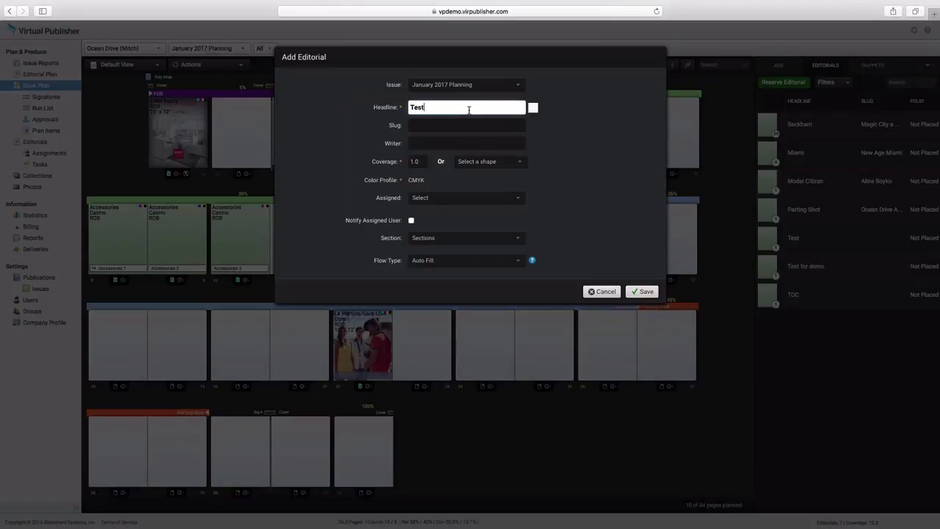
{"action": "scroll", "coordinate": [470, 169], "scroll_direction": "down", "scroll_amount": 2}
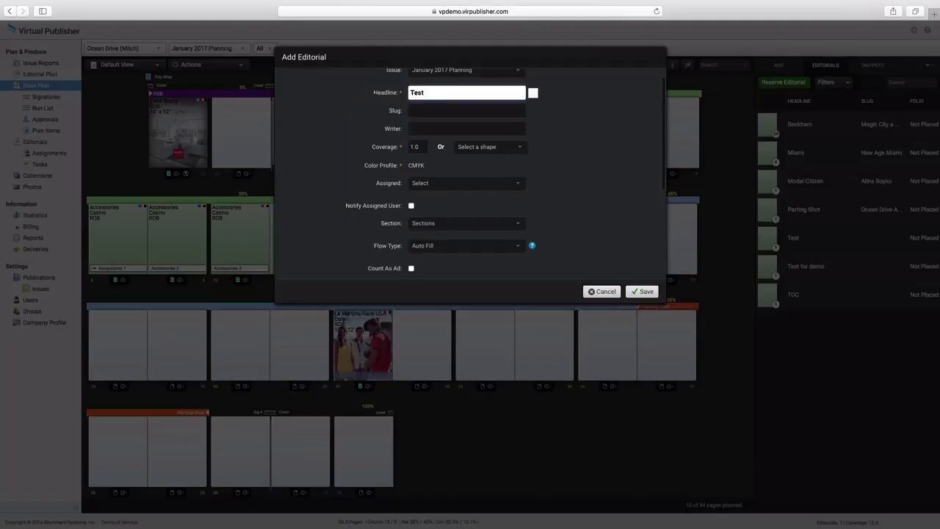
{"action": "scroll", "coordinate": [470, 169], "scroll_direction": "down", "scroll_amount": 2}
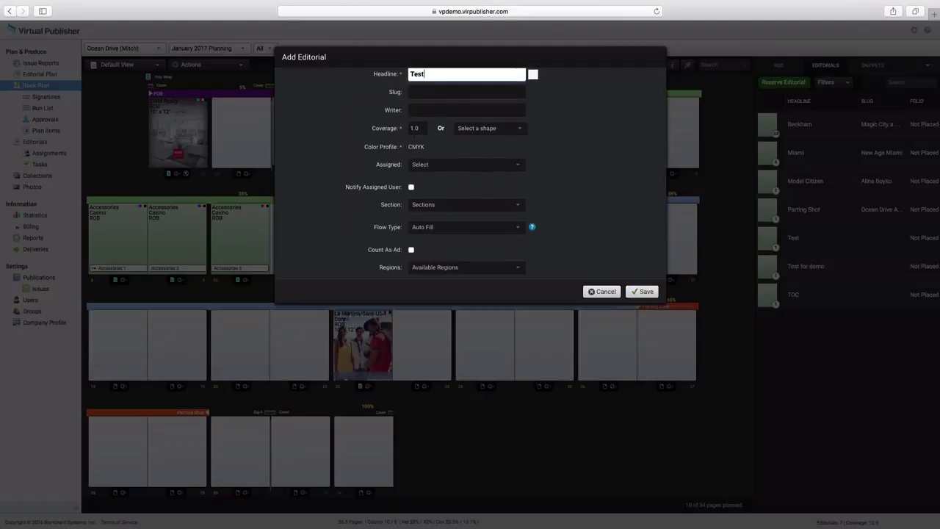
{"action": "scroll", "coordinate": [438, 139], "scroll_direction": "down", "scroll_amount": 3}
{"action": "left_click", "coordinate": [437, 137]}
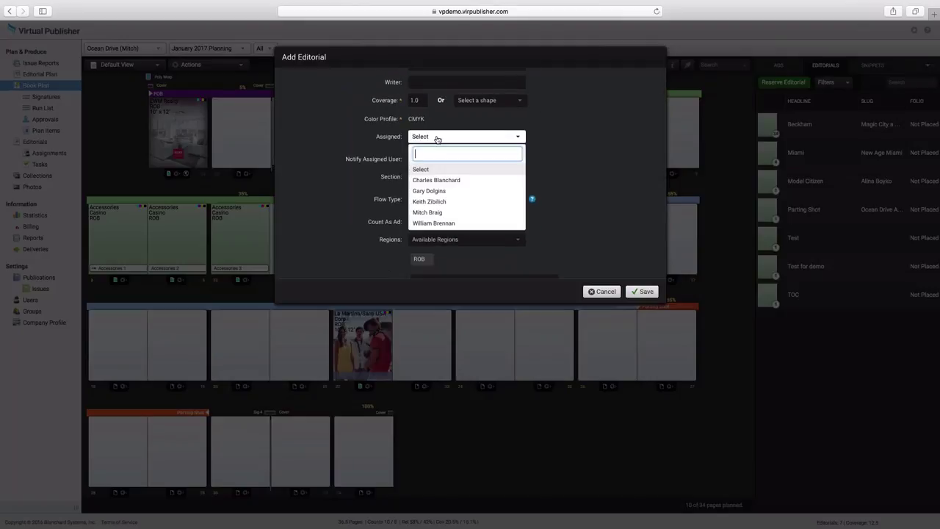
{"action": "left_click", "coordinate": [447, 212]}
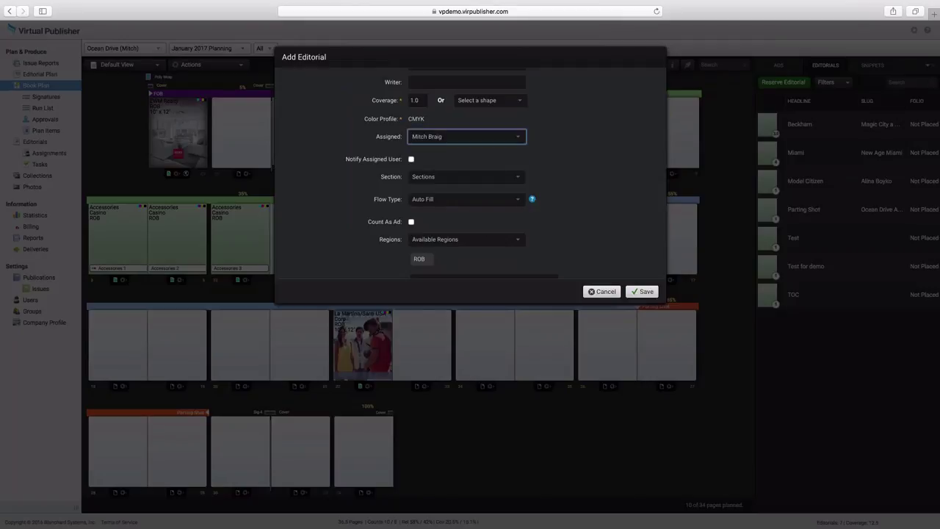
Step: Review the section, flow type, regions and instructions fields of the new editorial, and save it
{"action": "scroll", "coordinate": [427, 161], "scroll_direction": "down", "scroll_amount": 3}
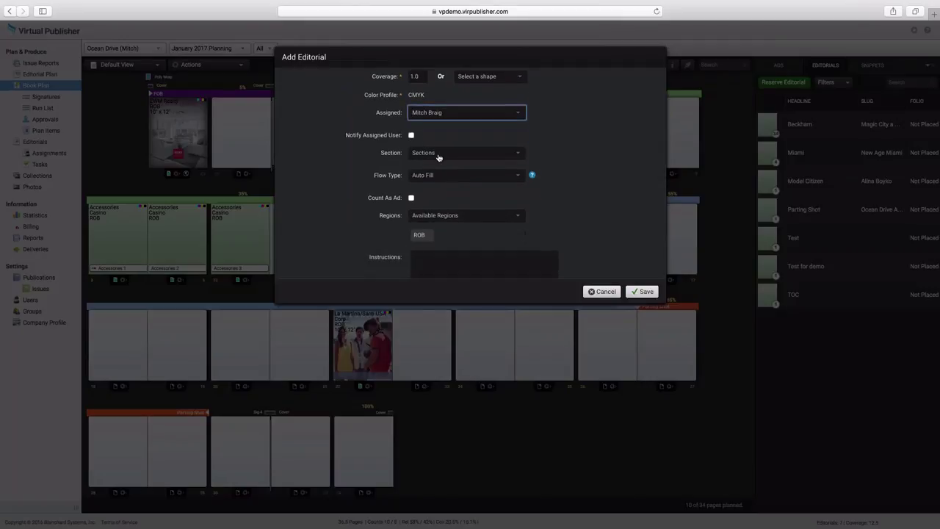
{"action": "scroll", "coordinate": [439, 157], "scroll_direction": "down", "scroll_amount": 3}
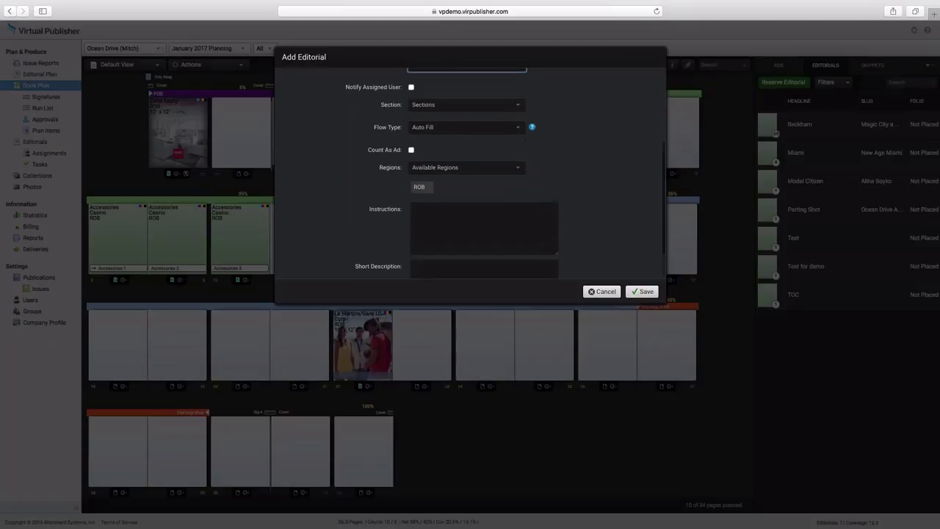
{"action": "scroll", "coordinate": [601, 239], "scroll_direction": "up", "scroll_amount": 5}
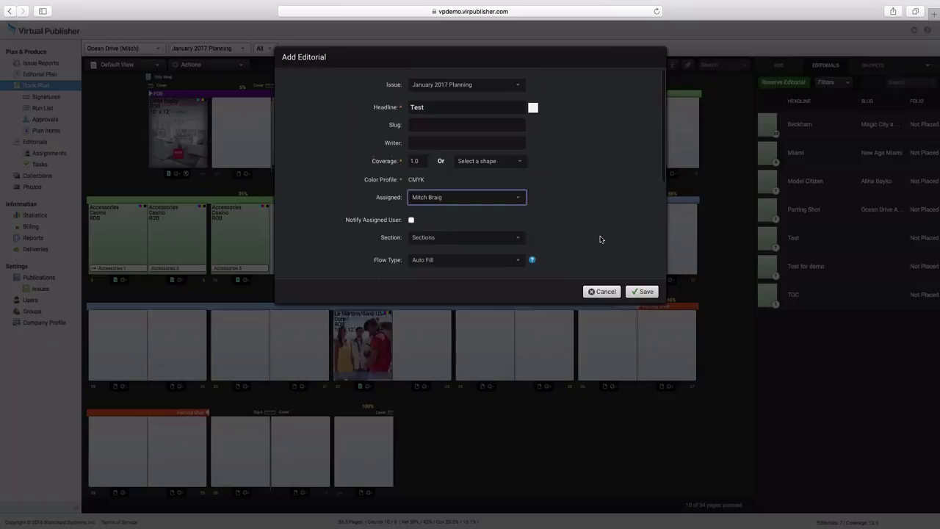
{"action": "key", "text": "Return"}
{"action": "key", "text": "Return"}
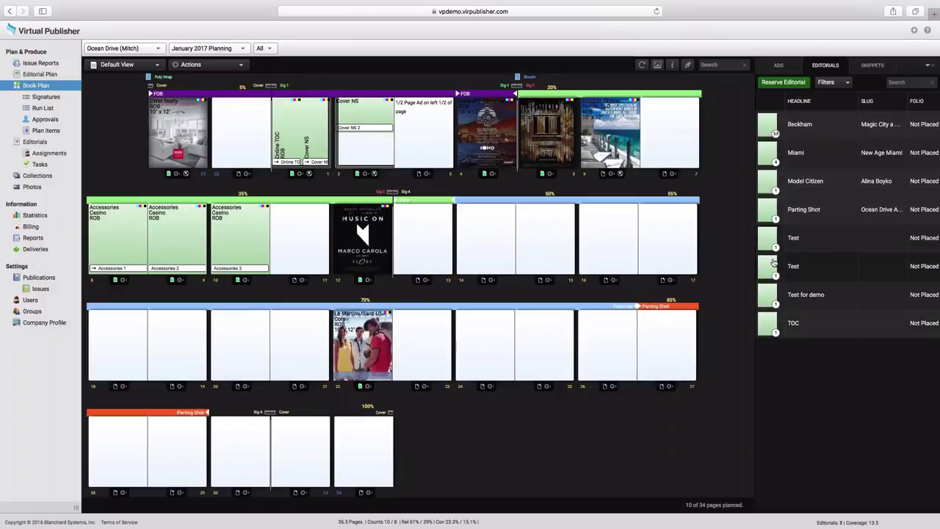
Step: Place the new Test editorial on page 16 and return it to the list of unplaced editorials
{"action": "left_click_drag", "start_coordinate": [775, 273], "coordinate": [595, 222]}
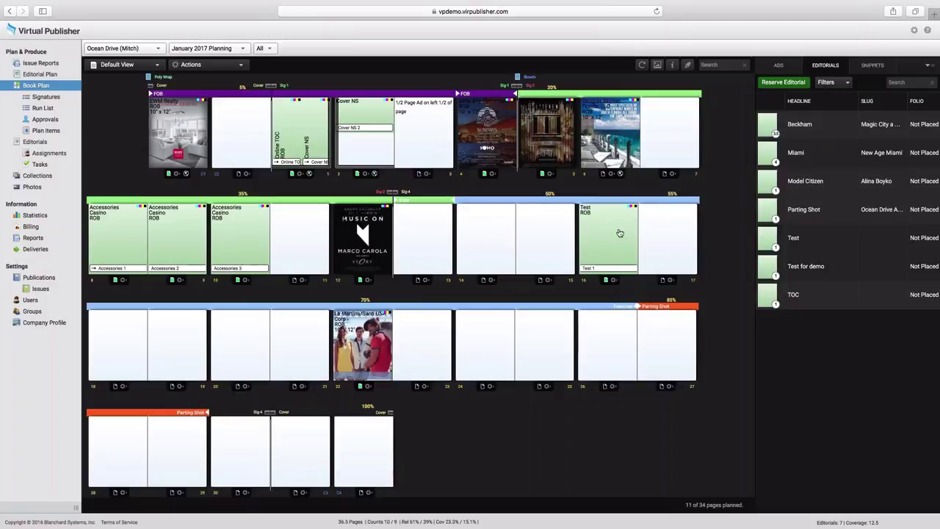
{"action": "left_click_drag", "start_coordinate": [620, 234], "coordinate": [834, 350]}
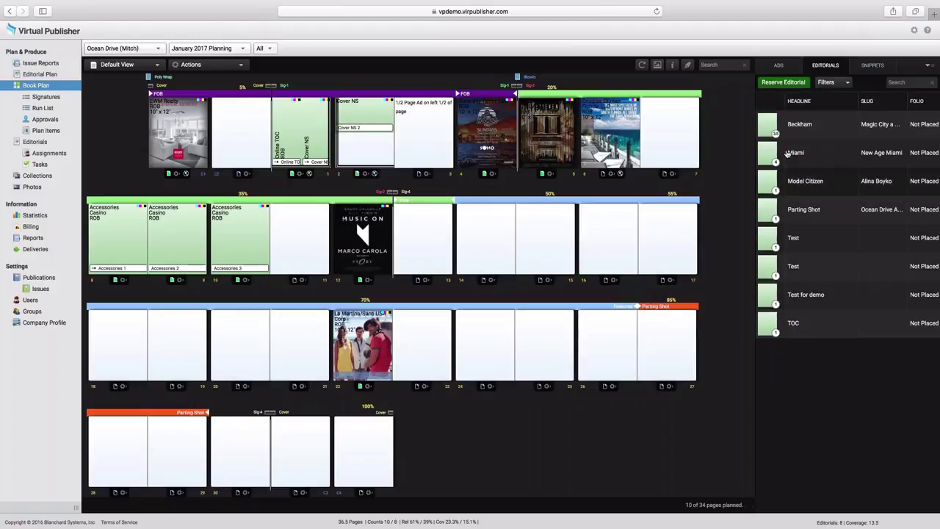
Step: Place the Beckham editorial starting on page 15 and the Miami editorial starting on page 21 of the Features section
{"action": "scroll", "coordinate": [770, 128], "scroll_direction": "down", "scroll_amount": 1}
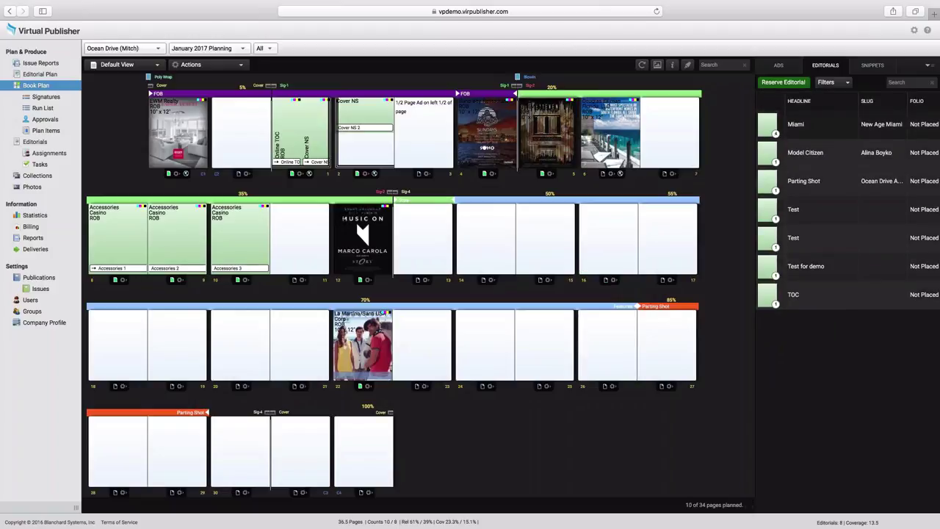
{"action": "left_click_drag", "start_coordinate": [770, 128], "coordinate": [541, 225]}
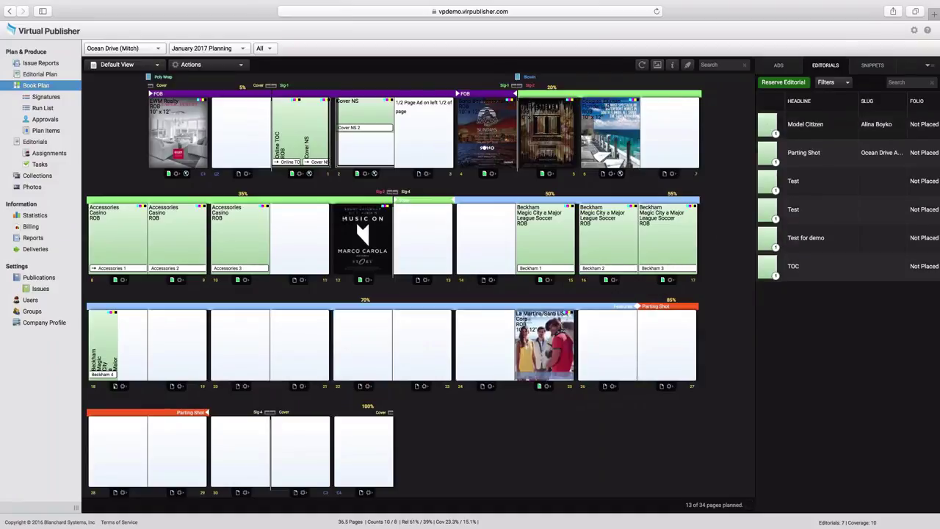
{"action": "left_click_drag", "start_coordinate": [433, 323], "coordinate": [287, 340]}
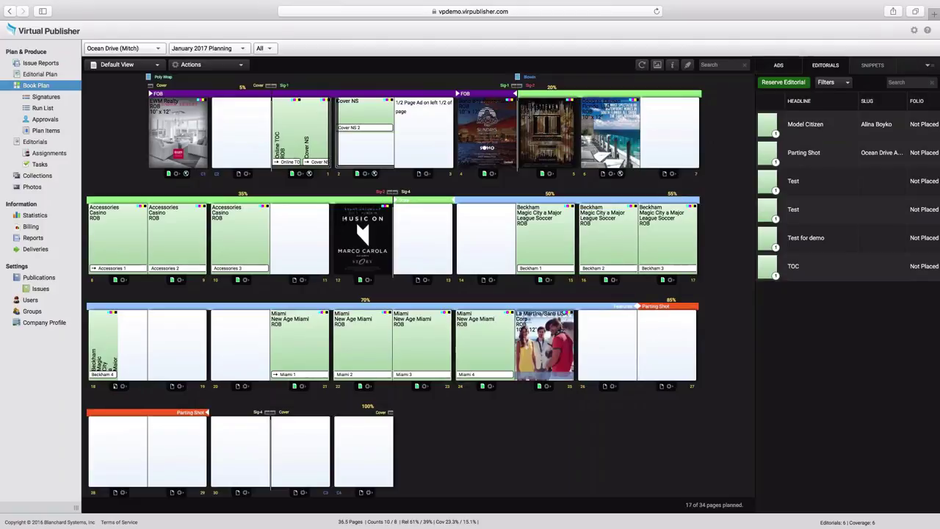
Step: Move the La Martina ad to page 23 and place the half-page Miami International ad on page 25
{"action": "left_click", "coordinate": [787, 75]}
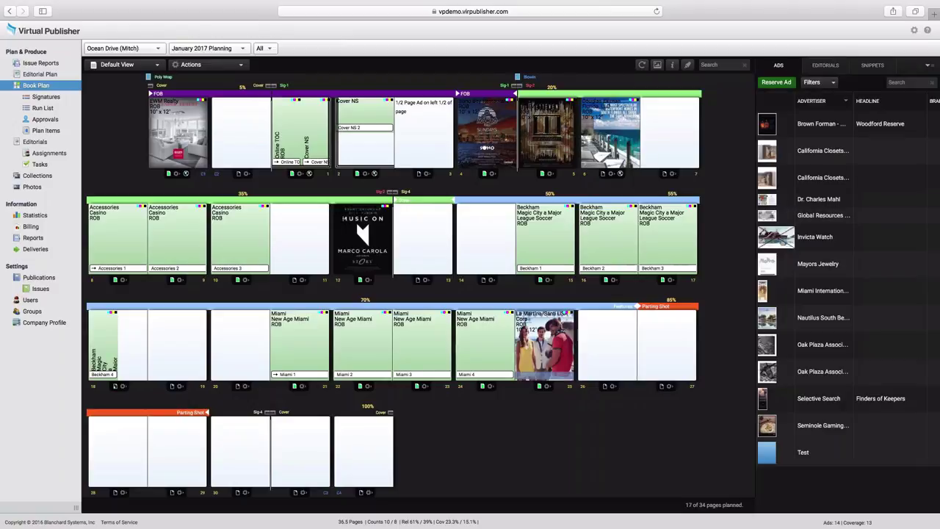
{"action": "left_click_drag", "start_coordinate": [545, 323], "coordinate": [411, 328]}
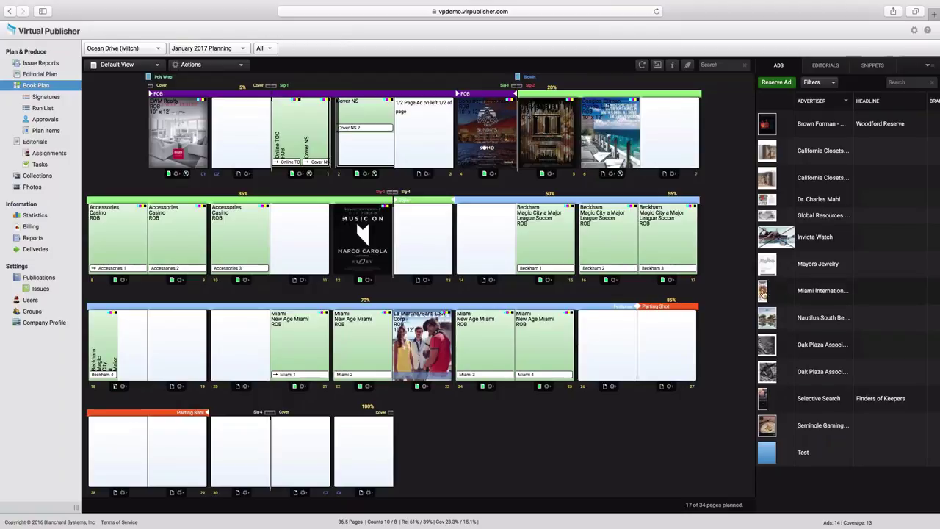
{"action": "left_click_drag", "start_coordinate": [764, 294], "coordinate": [551, 328]}
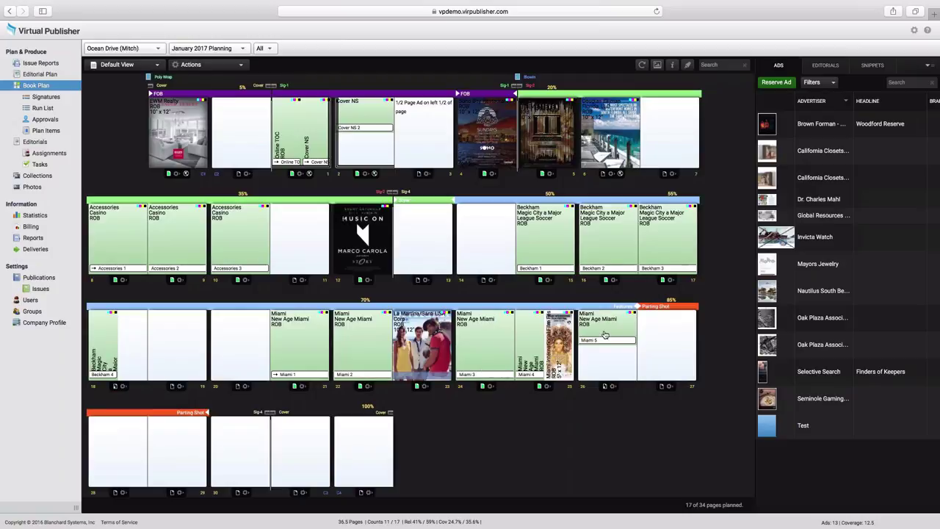
{"action": "mouse_move", "coordinate": [615, 333]}
{"action": "left_mouse_down"}
{"action": "mouse_move", "coordinate": [651, 340]}
{"action": "mouse_move", "coordinate": [583, 334]}
{"action": "mouse_move", "coordinate": [682, 373]}
{"action": "mouse_move", "coordinate": [615, 337]}
{"action": "left_mouse_up"}
Step: Return the Miami editorial's pages to the unplaced editorials and place it again starting on page 20
{"action": "left_click_drag", "start_coordinate": [287, 297], "coordinate": [634, 372]}
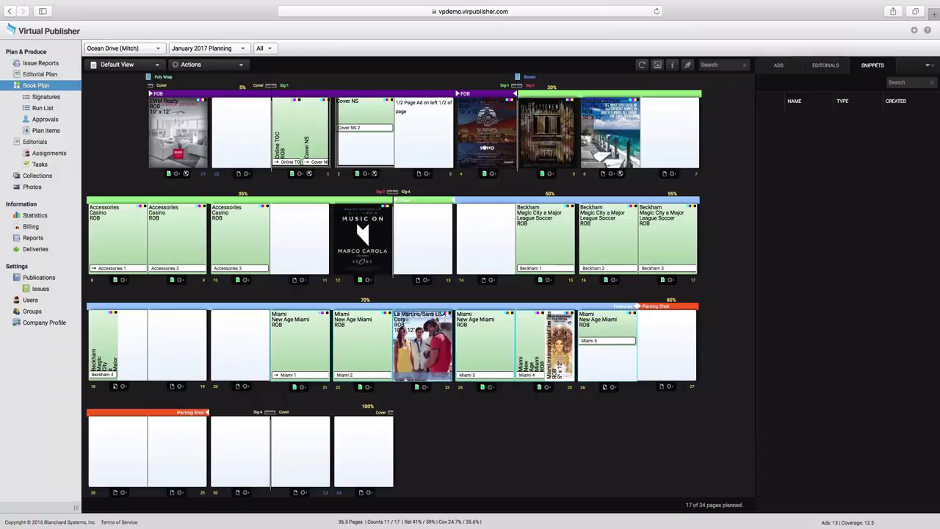
{"action": "left_click_drag", "start_coordinate": [302, 345], "coordinate": [815, 206]}
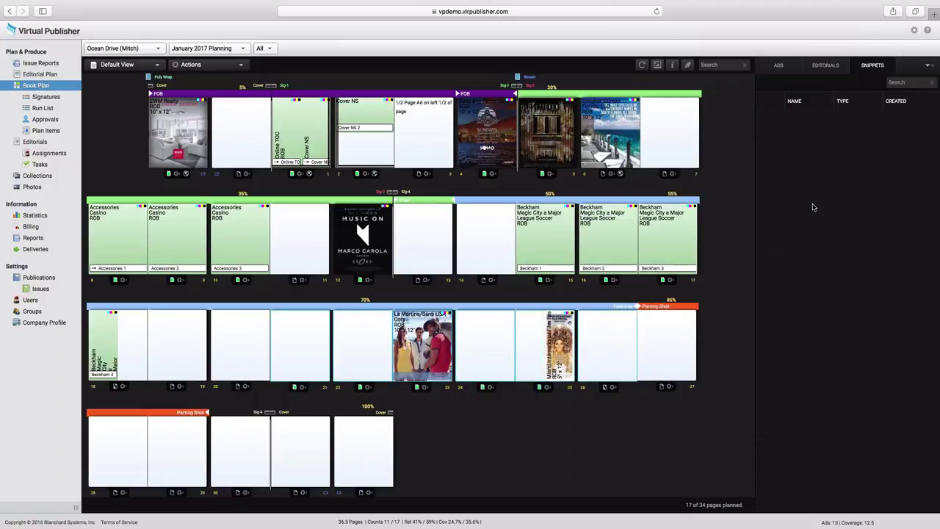
{"action": "left_click", "coordinate": [826, 66]}
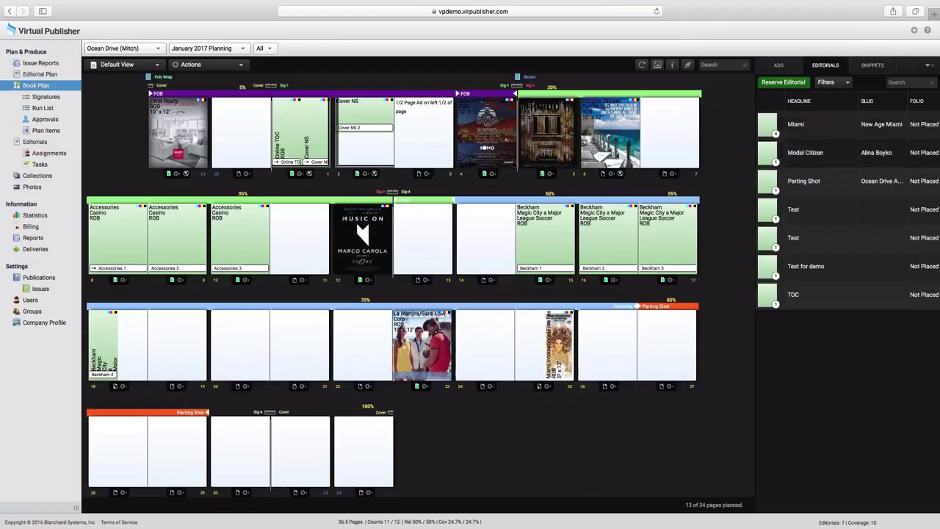
{"action": "left_click_drag", "start_coordinate": [775, 132], "coordinate": [258, 349]}
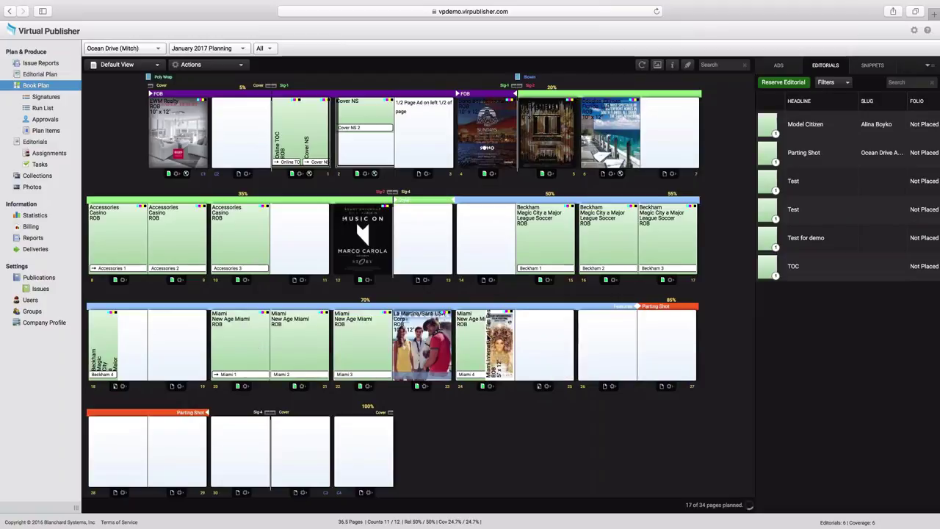
Step: Store the editorial and ads on pages 20 to 25 as a snippet and place that snippet starting on page 21
{"action": "left_click", "coordinate": [873, 64]}
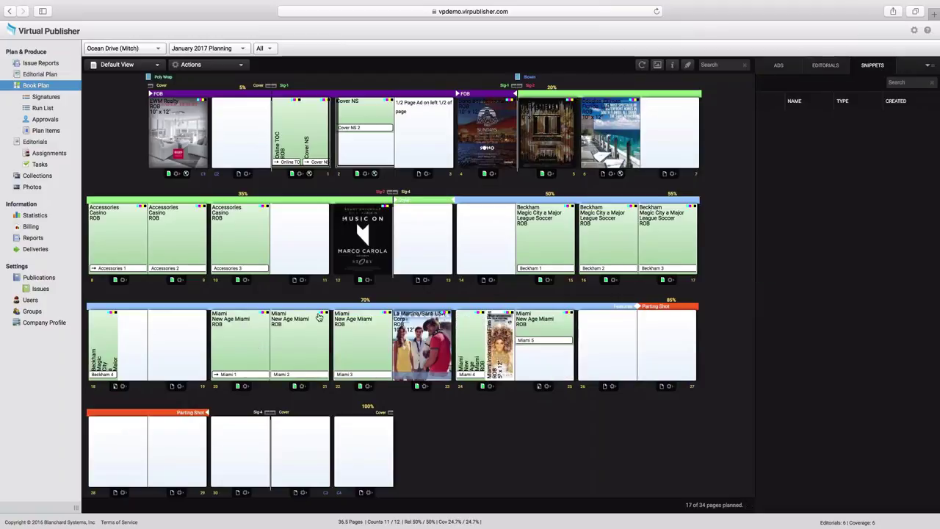
{"action": "left_click", "coordinate": [443, 357]}
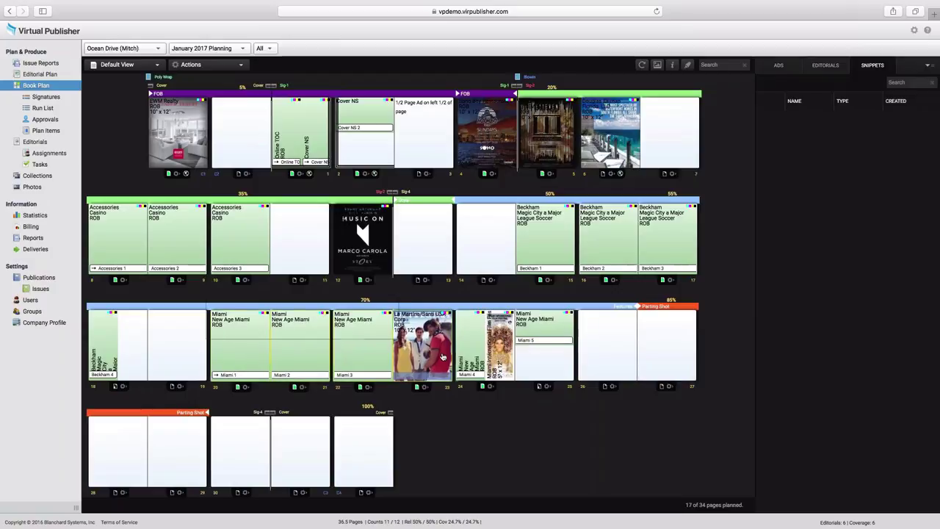
{"action": "left_click_drag", "start_coordinate": [443, 357], "coordinate": [803, 158]}
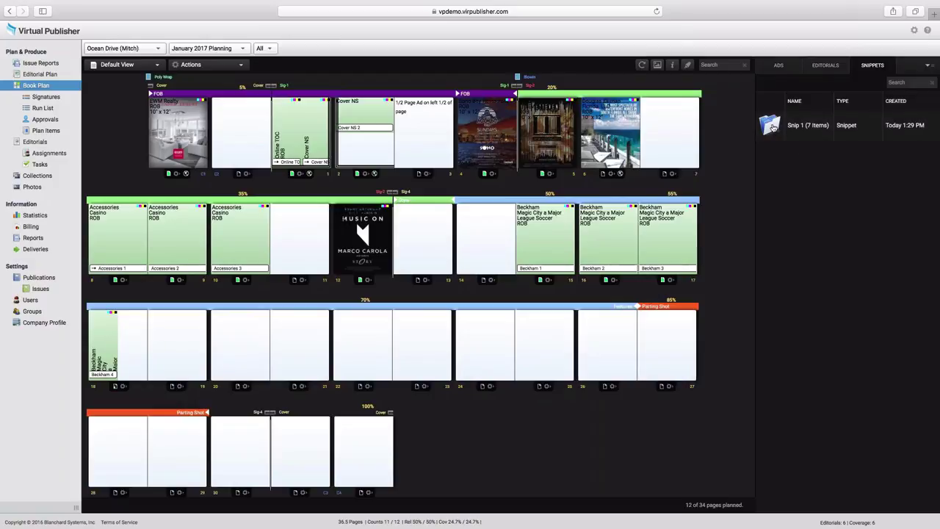
{"action": "left_click_drag", "start_coordinate": [771, 126], "coordinate": [308, 340]}
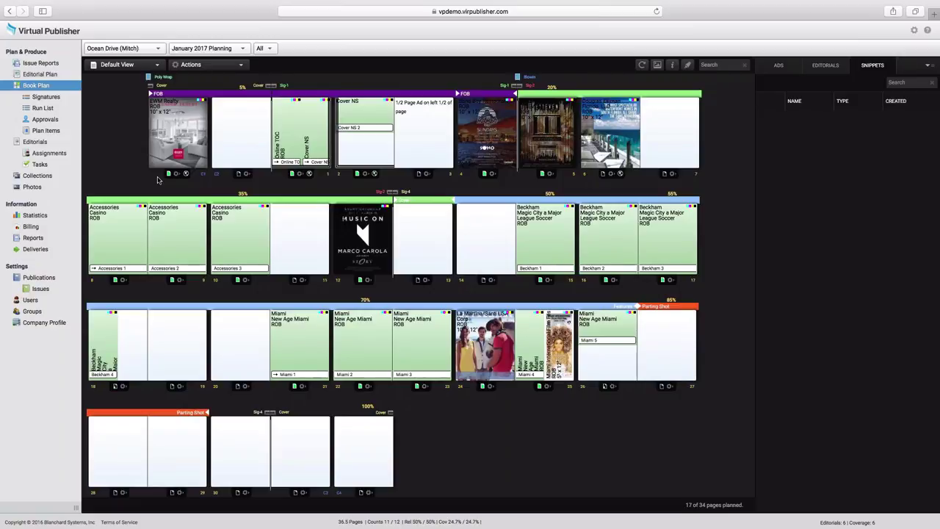
Step: Review the available plan actions, and switch the book plan to the January 2017 Production issue
{"action": "left_click", "coordinate": [191, 65]}
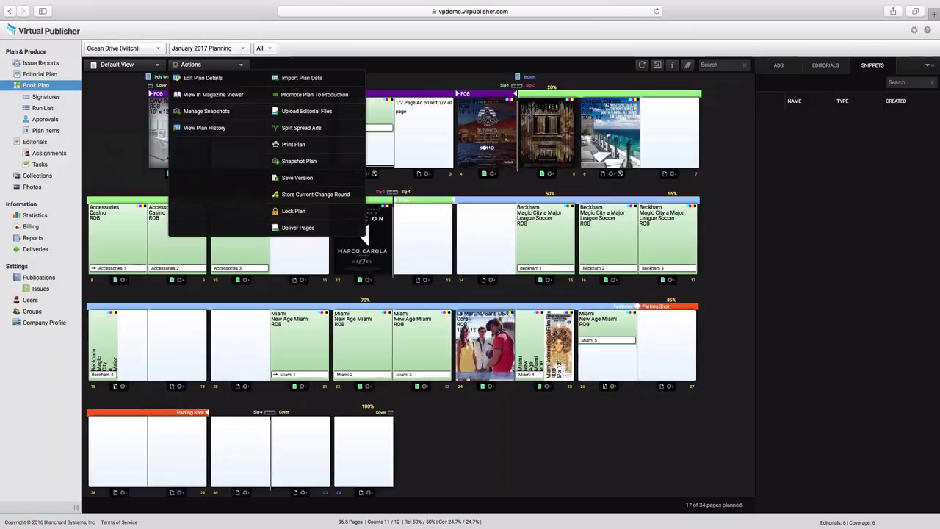
{"action": "left_click", "coordinate": [224, 66]}
{"action": "left_click", "coordinate": [224, 65]}
{"action": "left_click", "coordinate": [211, 49]}
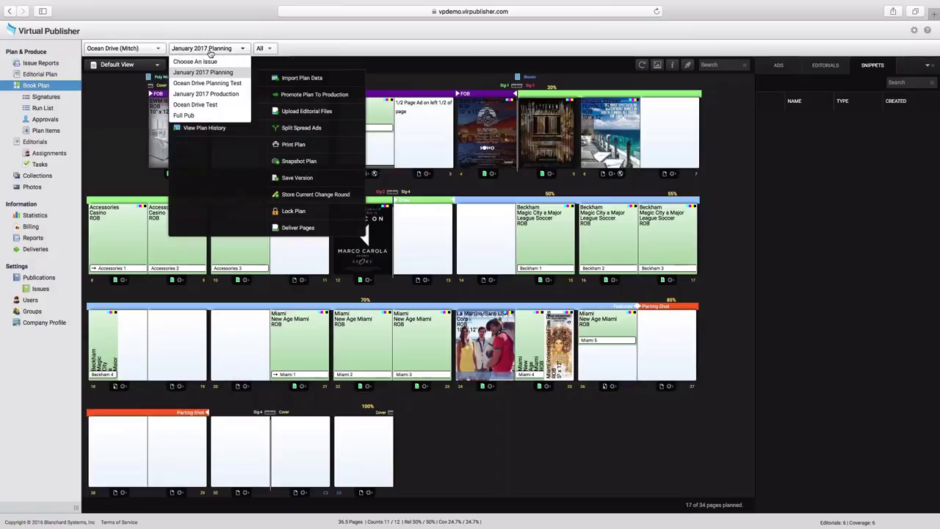
{"action": "left_click", "coordinate": [210, 95]}
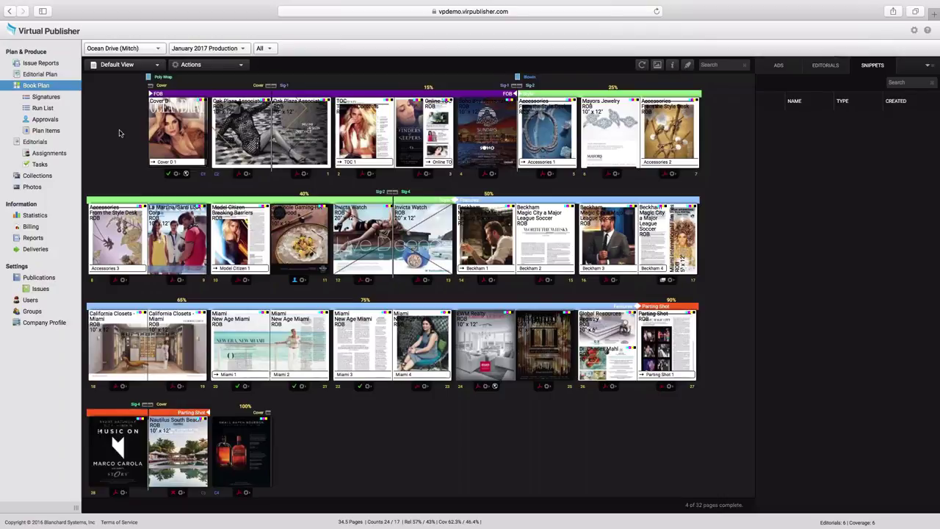
Step: Open the Mayors Jewelry ad on page 6 and examine the details of its image warning
{"action": "left_click", "coordinate": [186, 177]}
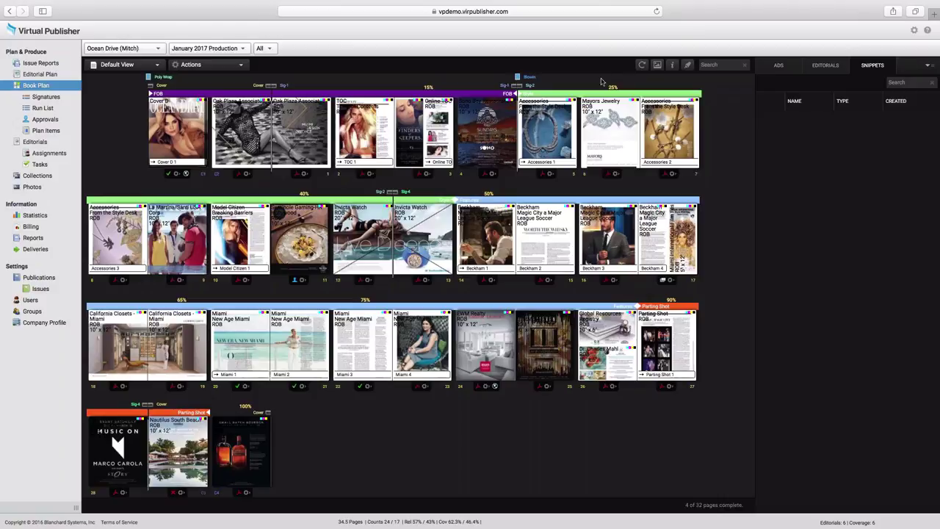
{"action": "left_click", "coordinate": [611, 116]}
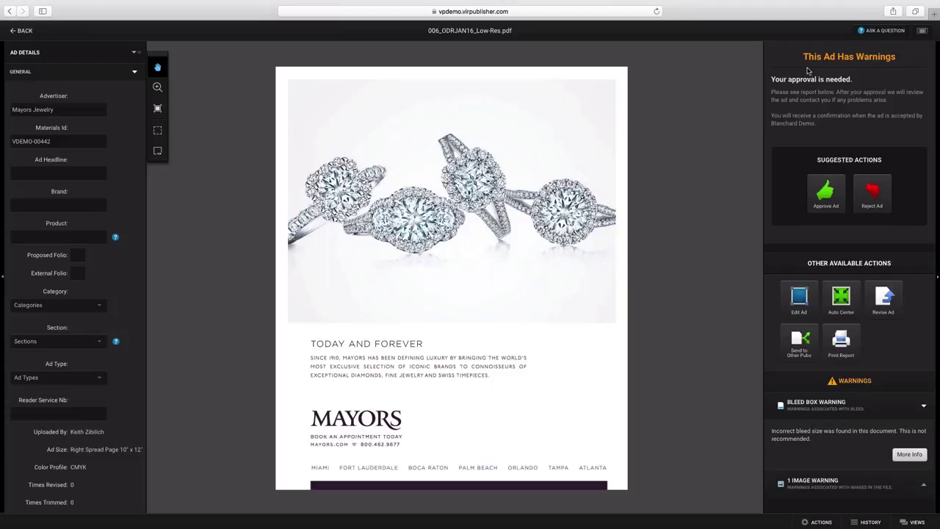
{"action": "left_click", "coordinate": [923, 487]}
{"action": "scroll", "coordinate": [849, 479], "scroll_direction": "down", "scroll_amount": 1}
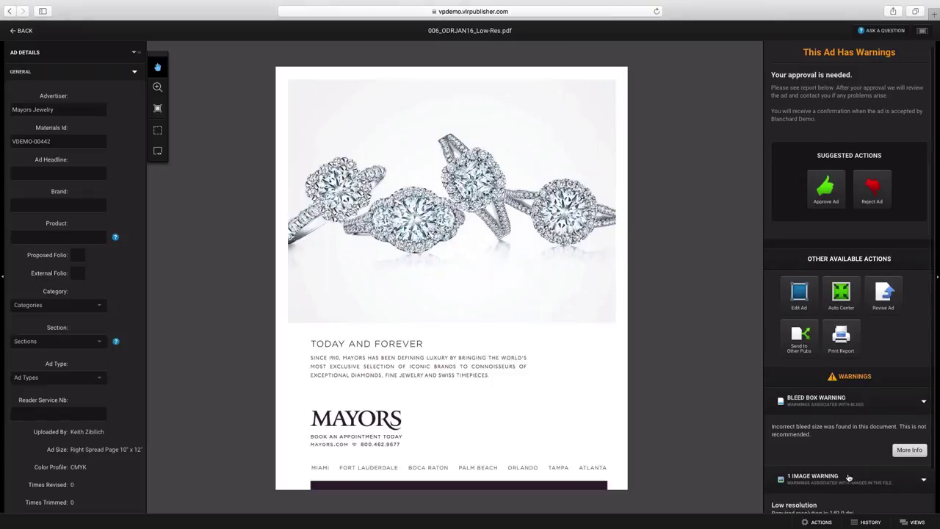
Step: Read the low-resolution image warning on the Mayors Jewelry ad and its suggested fixes
{"action": "scroll", "coordinate": [849, 478], "scroll_direction": "down", "scroll_amount": 3}
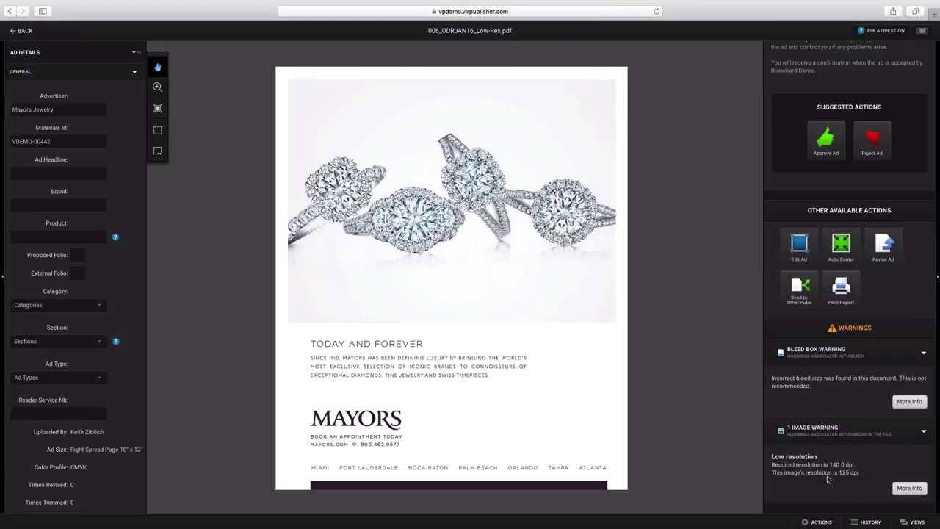
{"action": "mouse_move", "coordinate": [815, 471]}
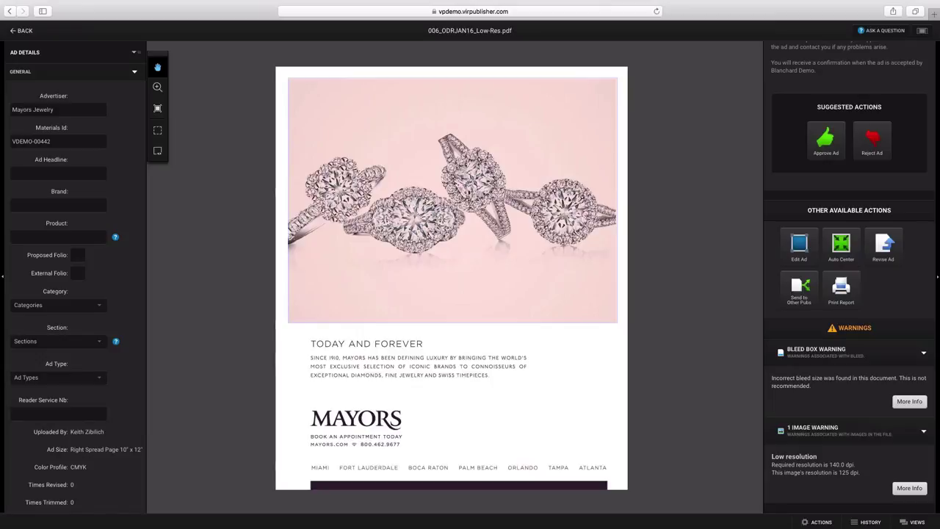
{"action": "left_click", "coordinate": [910, 488]}
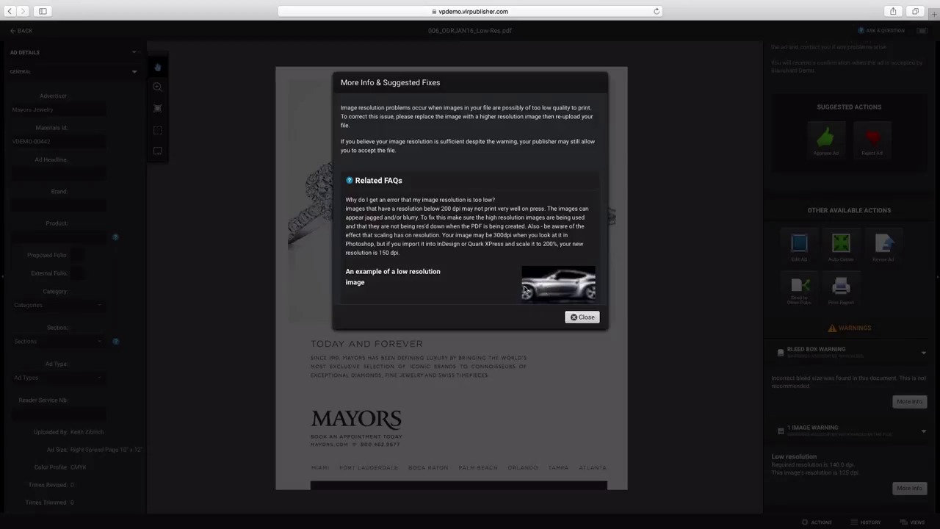
{"action": "left_click", "coordinate": [581, 317]}
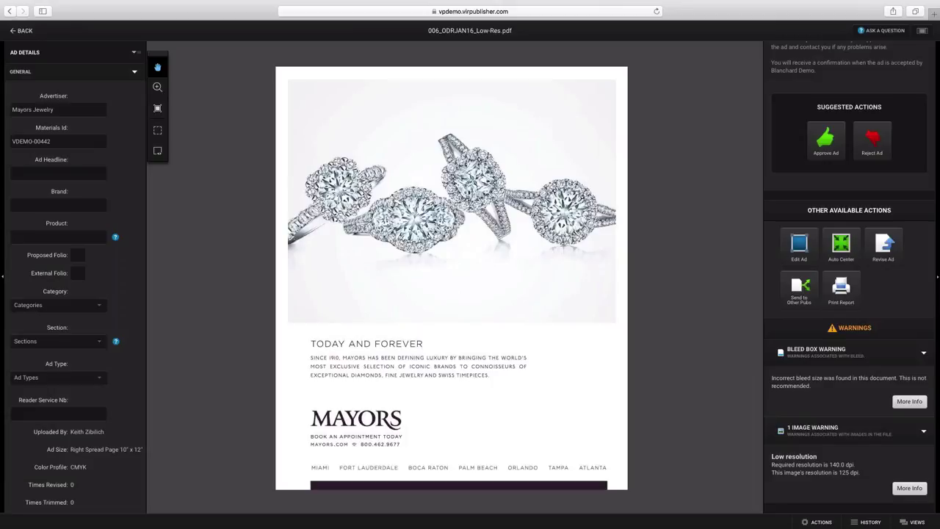
{"action": "scroll", "coordinate": [849, 279], "scroll_direction": "up", "scroll_amount": 1}
{"action": "scroll", "coordinate": [850, 280], "scroll_direction": "up", "scroll_amount": 3}
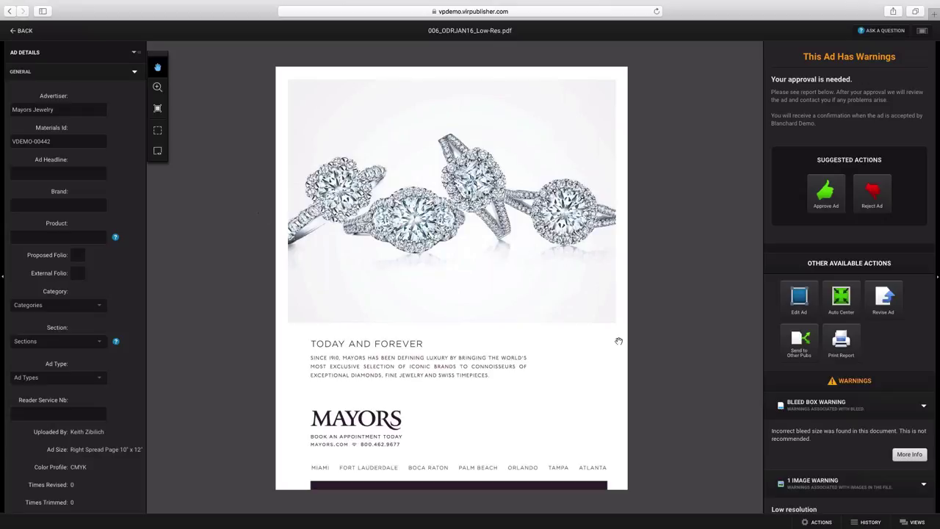
Step: Review the Mayors Jewelry ad's action history and return to the book plan
{"action": "left_click", "coordinate": [843, 507]}
{"action": "left_click", "coordinate": [867, 522]}
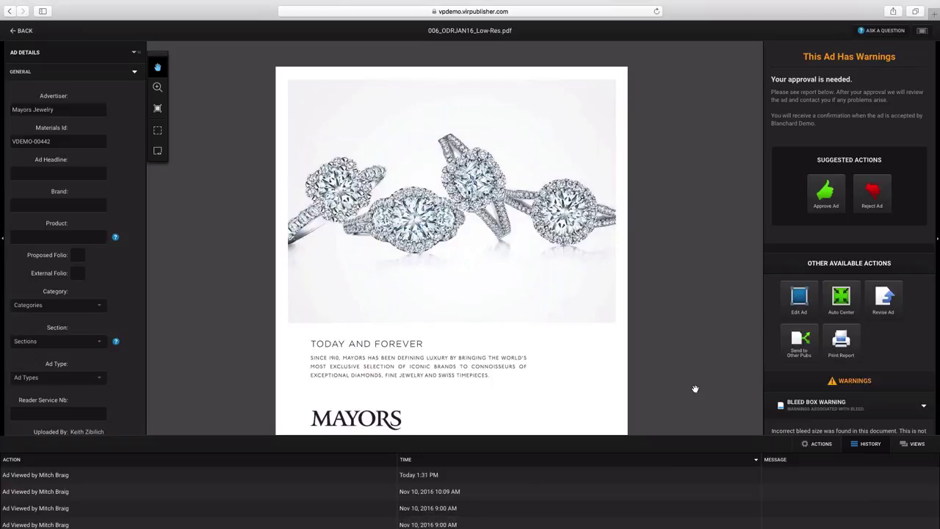
{"action": "left_click", "coordinate": [858, 445]}
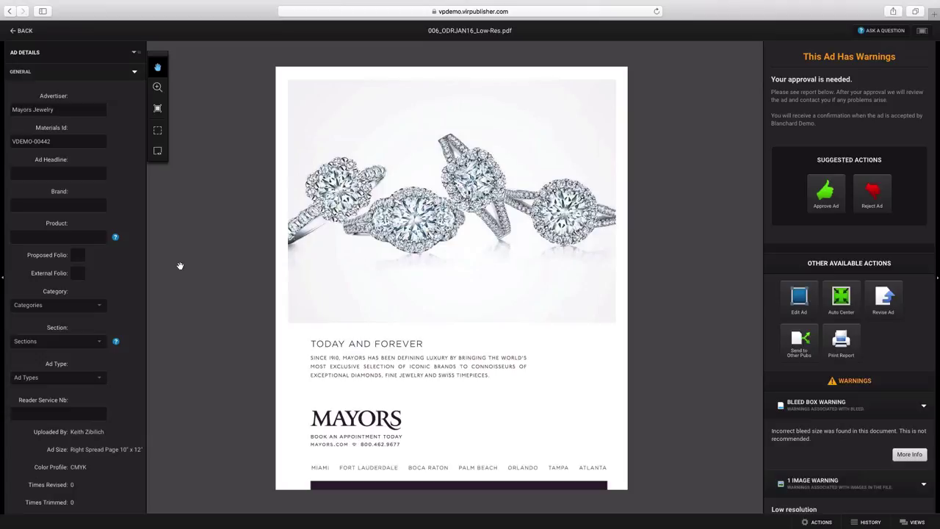
{"action": "left_click", "coordinate": [21, 32]}
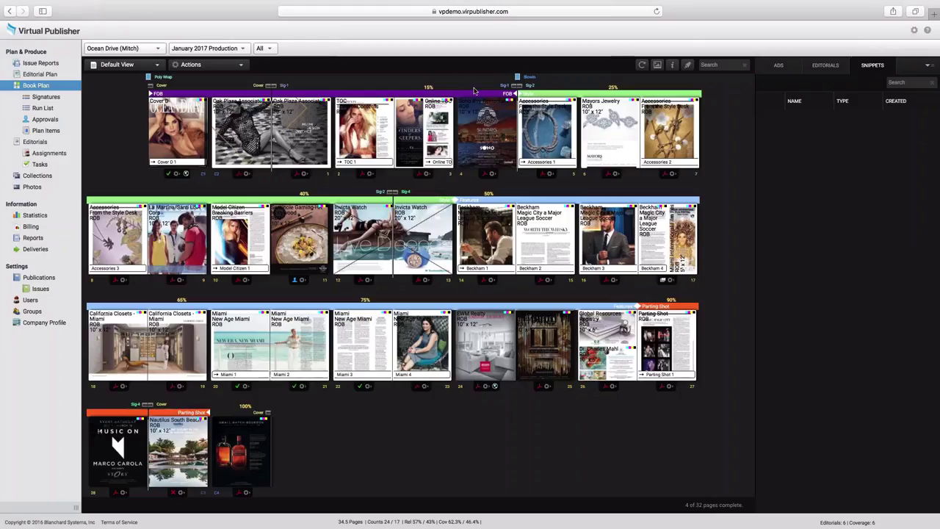
Step: Open page 16 of the Beckham editorial and compare the original with Revision 1, reading the crop note on the original
{"action": "left_click", "coordinate": [607, 230]}
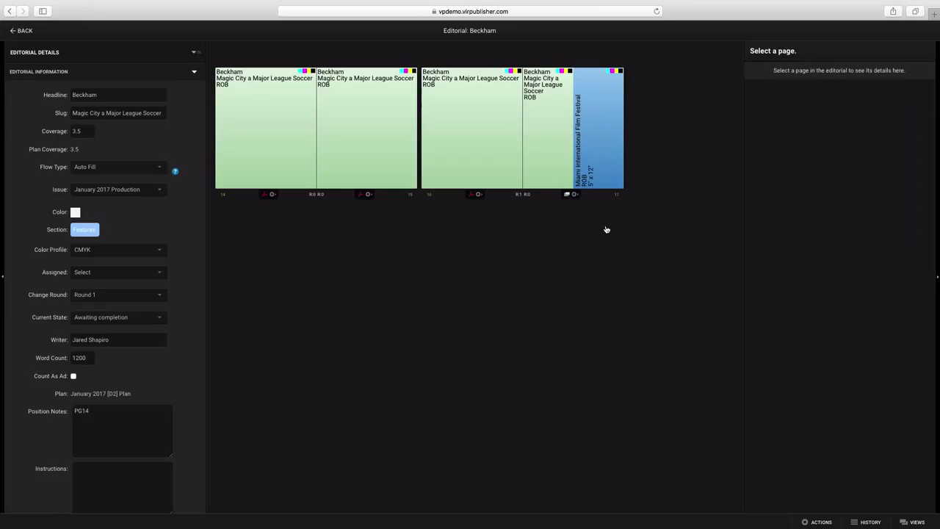
{"action": "left_click", "coordinate": [477, 126]}
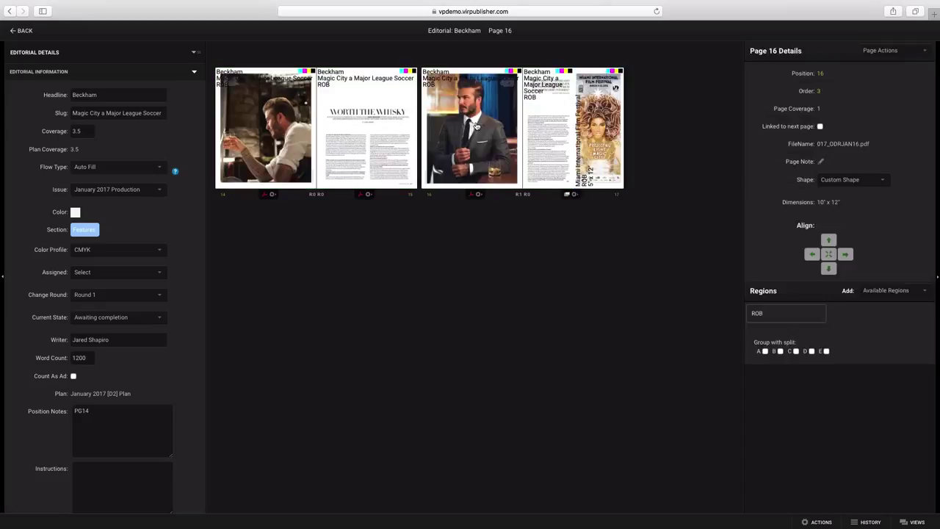
{"action": "double_click", "coordinate": [476, 126]}
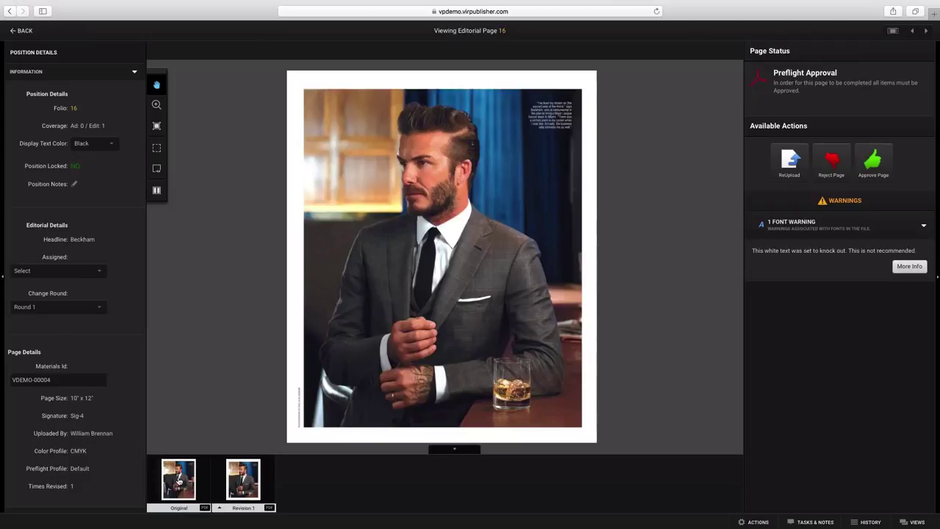
{"action": "left_click", "coordinate": [178, 479]}
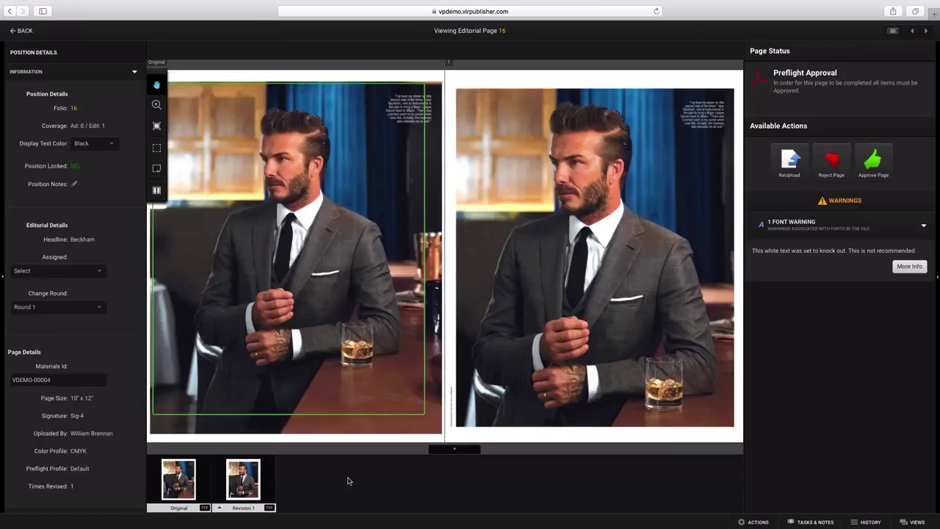
{"action": "mouse_move", "coordinate": [243, 478]}
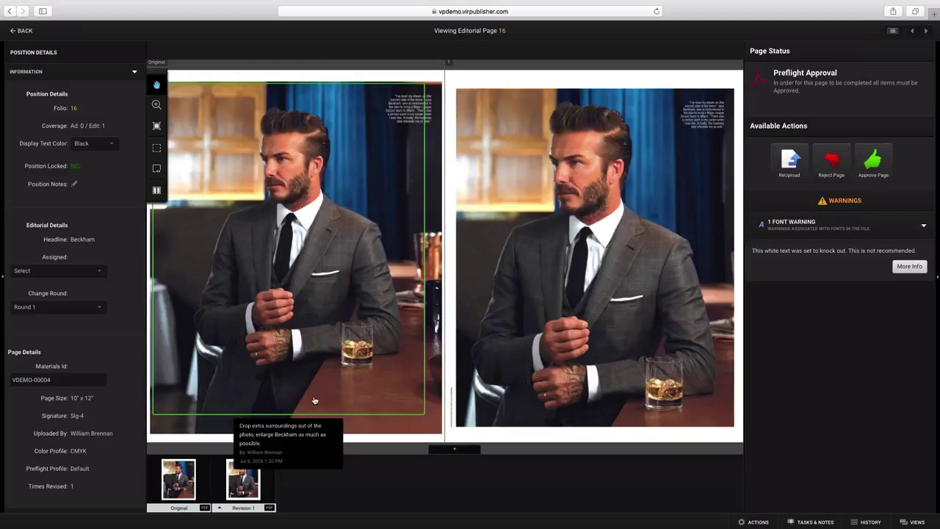
Step: View page 16's original version alone and again beside Revision 1, and return to the book plan
{"action": "left_click", "coordinate": [253, 485]}
{"action": "left_click", "coordinate": [186, 485]}
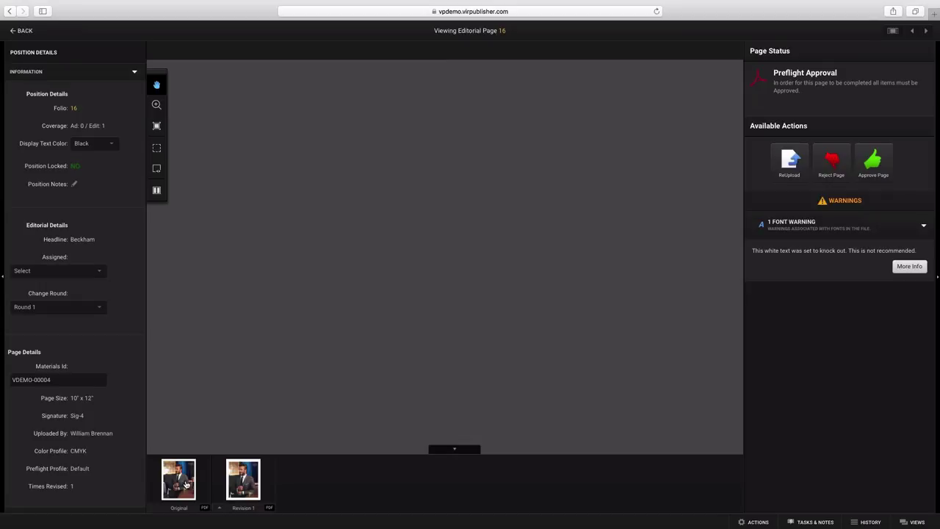
{"action": "left_click", "coordinate": [186, 484]}
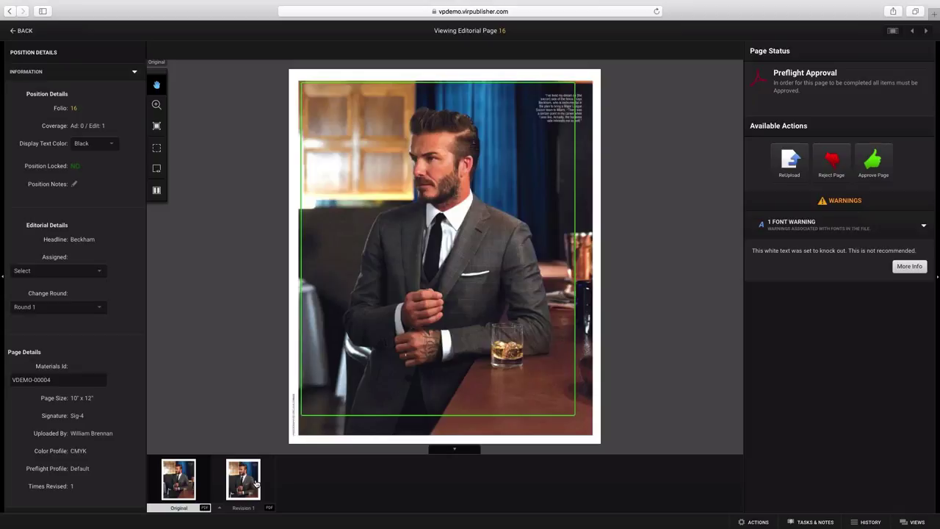
{"action": "left_click", "coordinate": [255, 482]}
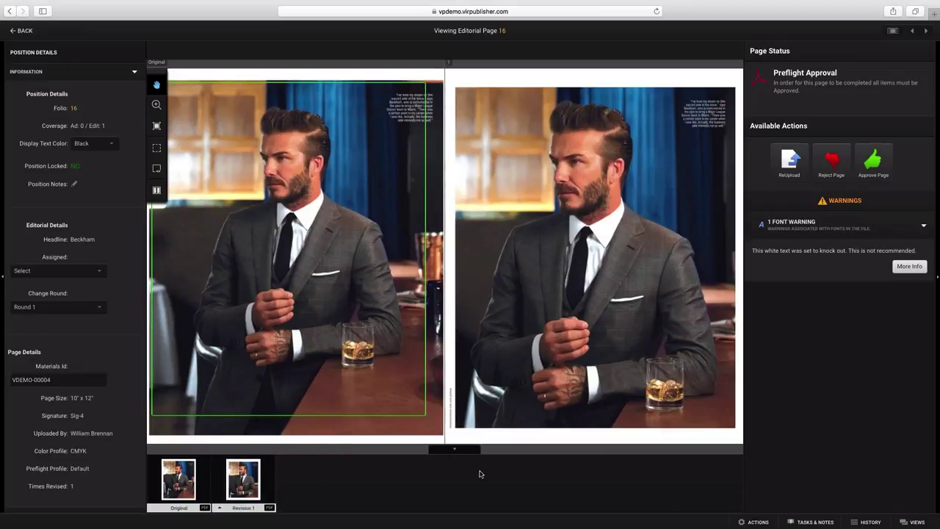
{"action": "left_click", "coordinate": [21, 30]}
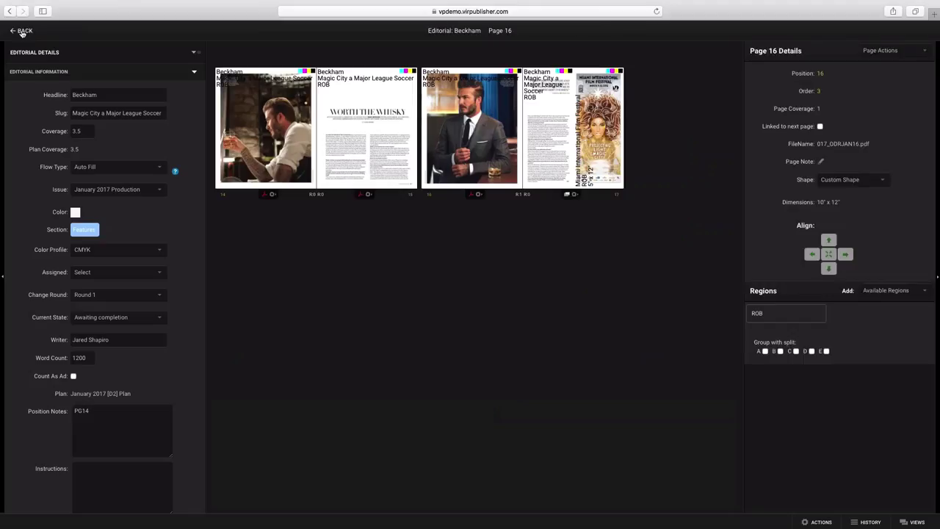
{"action": "left_click", "coordinate": [21, 32]}
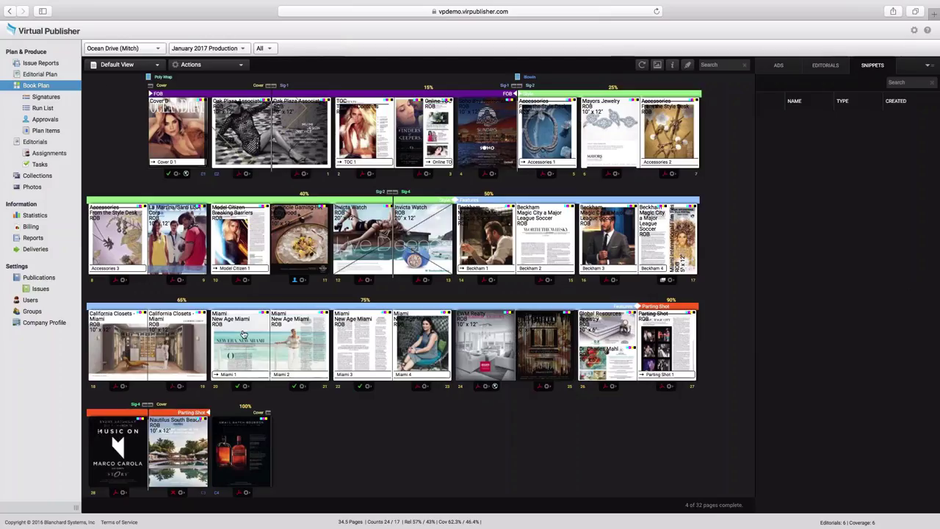
Step: Open page 20 of the Miami editorial, compare the original's marked-up headline with Revision 1, and return to the book plan
{"action": "left_click", "coordinate": [243, 342]}
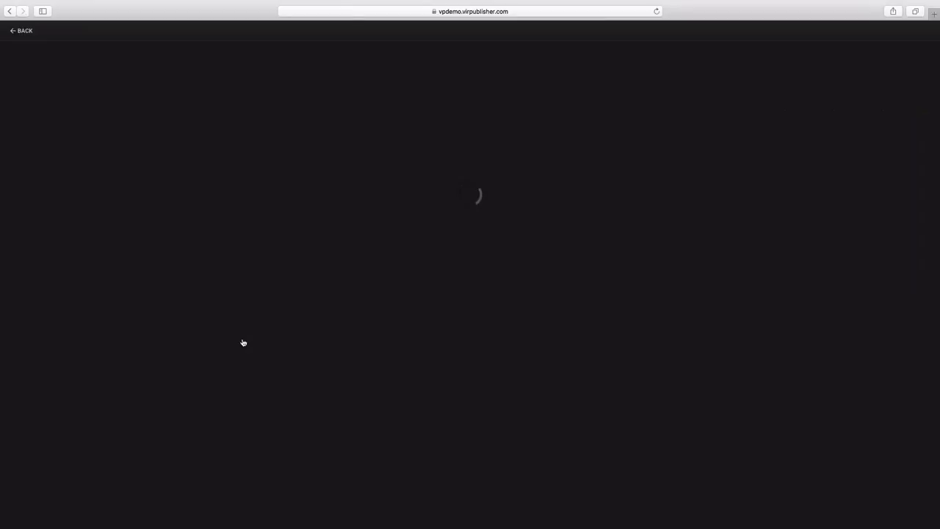
{"action": "left_click", "coordinate": [268, 116]}
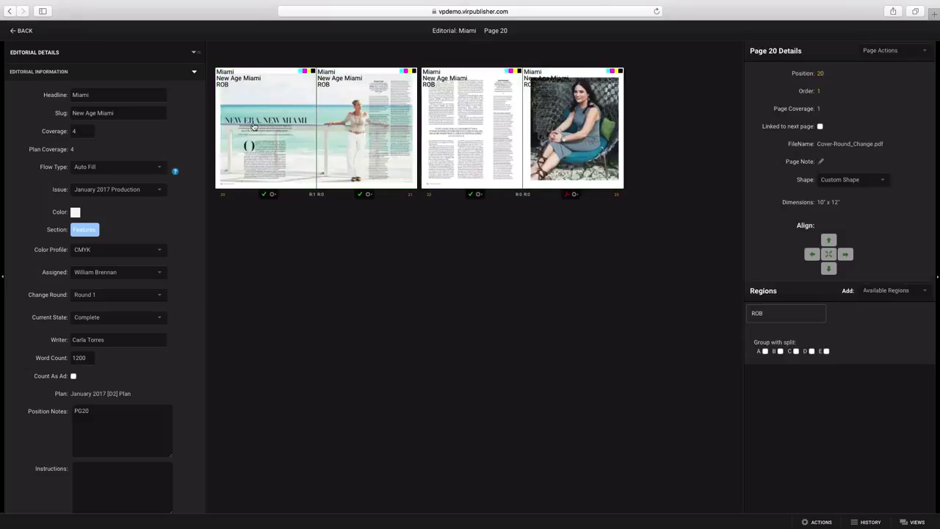
{"action": "double_click", "coordinate": [252, 126]}
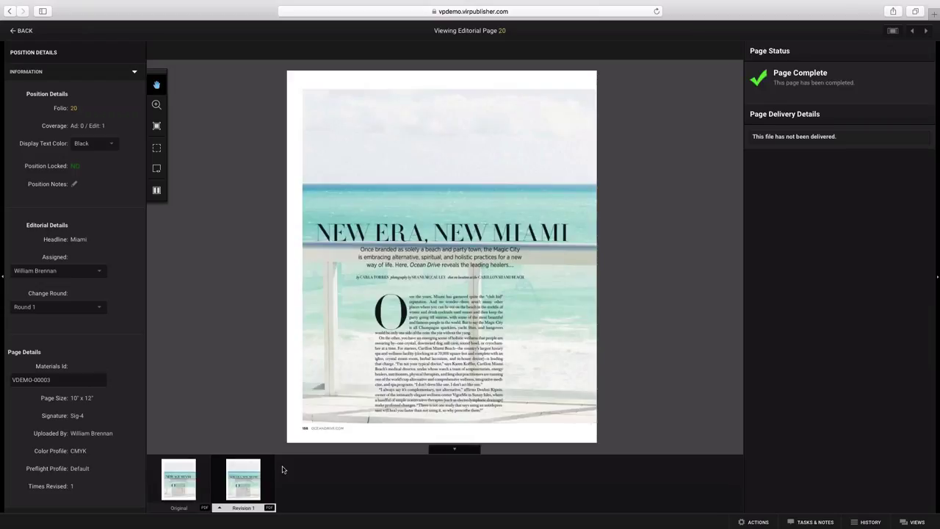
{"action": "left_click", "coordinate": [188, 478]}
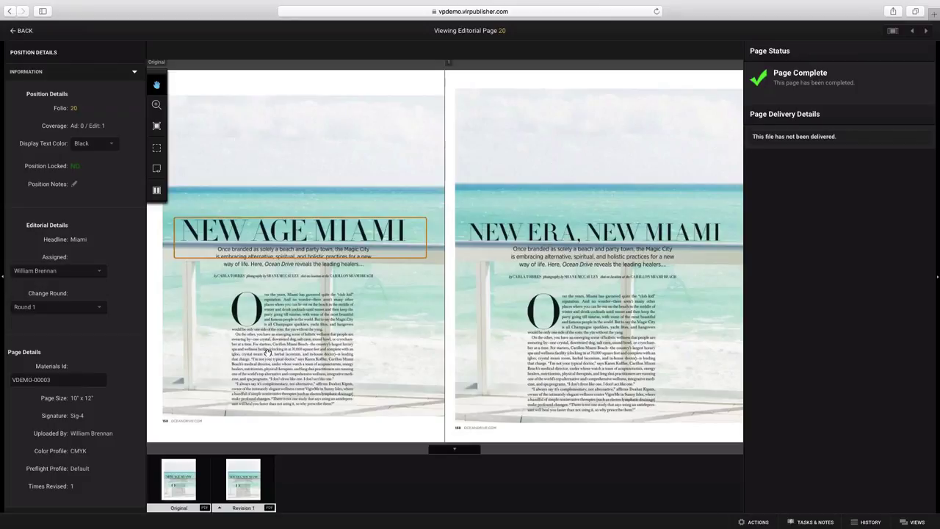
{"action": "mouse_move", "coordinate": [316, 238]}
{"action": "mouse_move", "coordinate": [289, 250]}
{"action": "mouse_move", "coordinate": [426, 255]}
{"action": "left_click", "coordinate": [22, 32]}
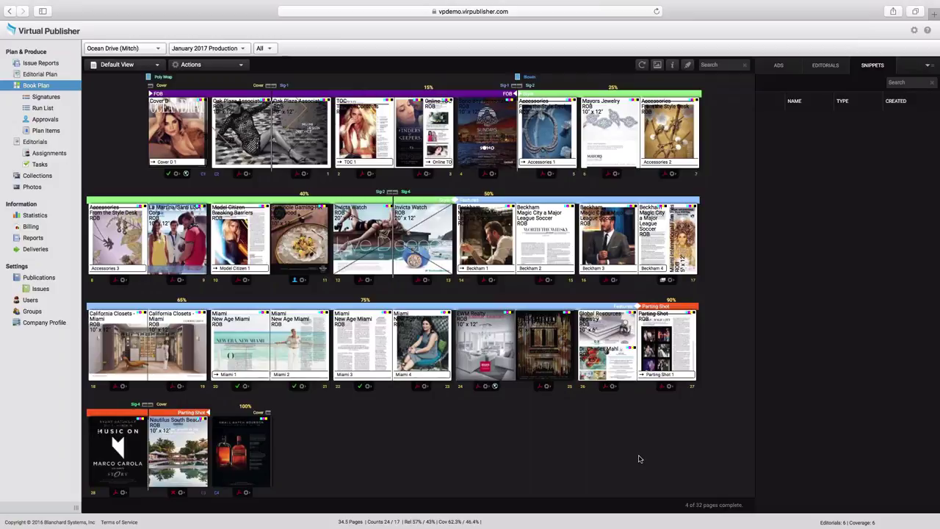
Step: Switch to Keynote and bring up the Plugin slideshow presentation
{"action": "mouse_move", "coordinate": [634, 512]}
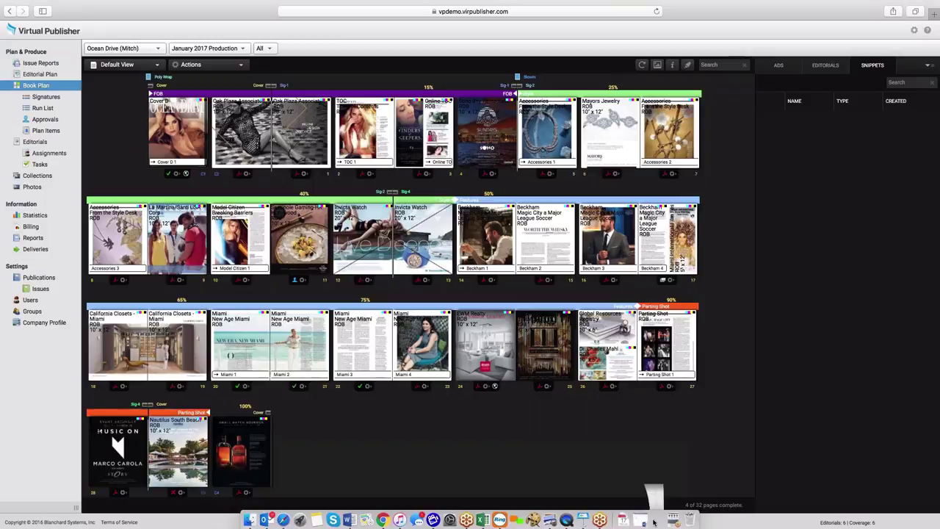
{"action": "left_click", "coordinate": [653, 521]}
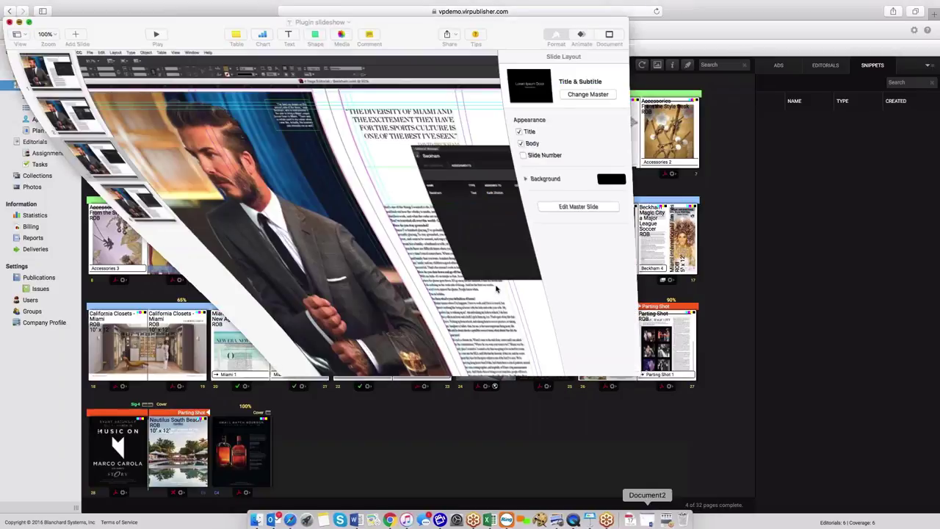
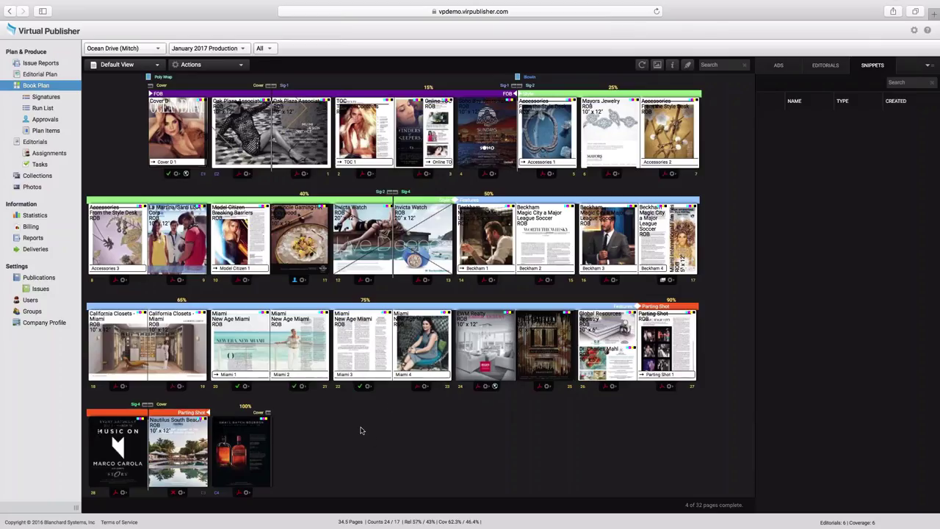
Step: Show the book plan in the Page Status view and examine page 17's film festival ad and merge status
{"action": "left_click", "coordinate": [131, 68]}
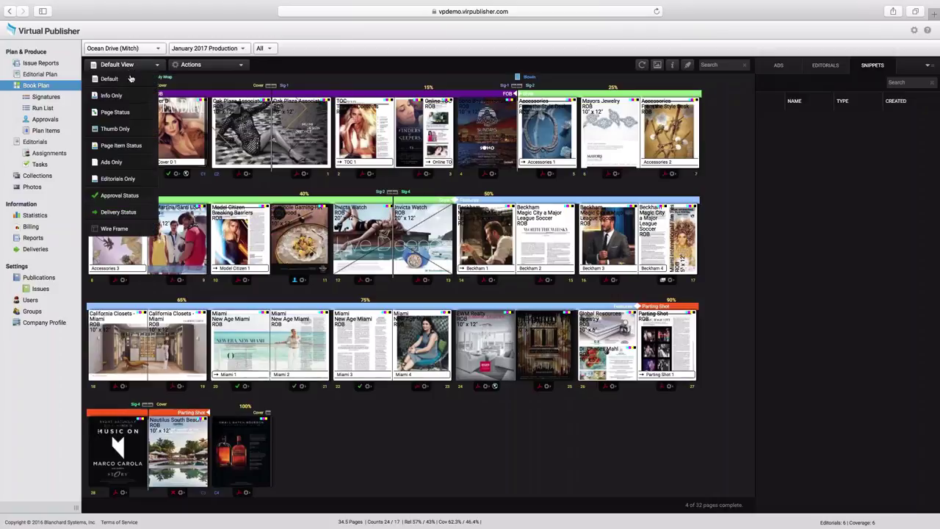
{"action": "left_click", "coordinate": [125, 117]}
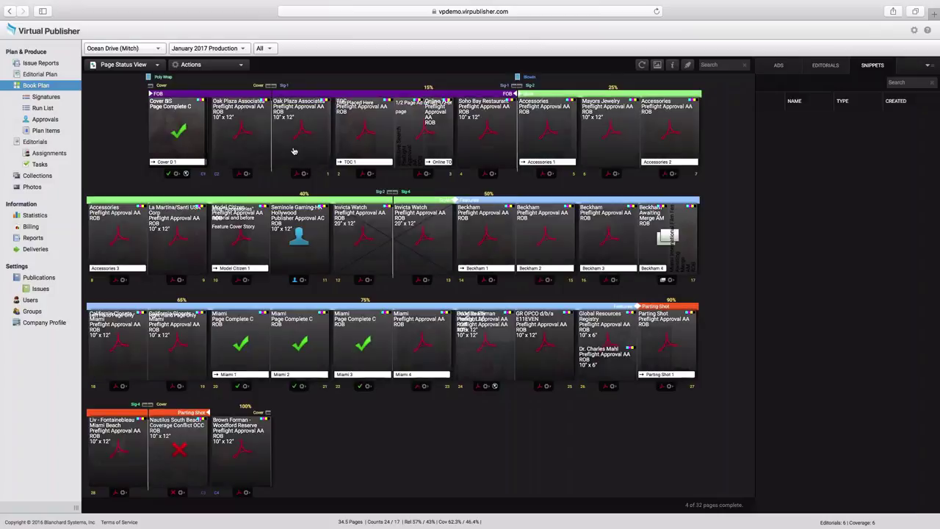
{"action": "left_click", "coordinate": [669, 237]}
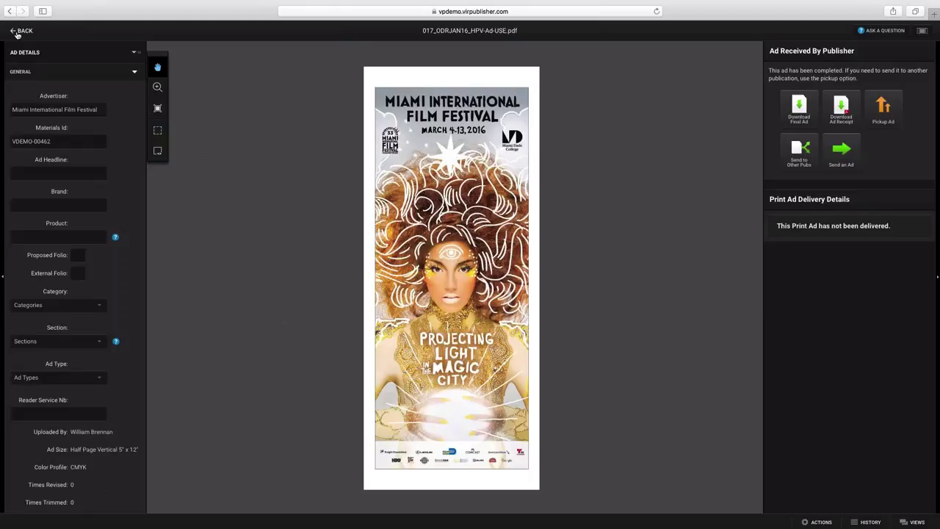
{"action": "left_click", "coordinate": [20, 31]}
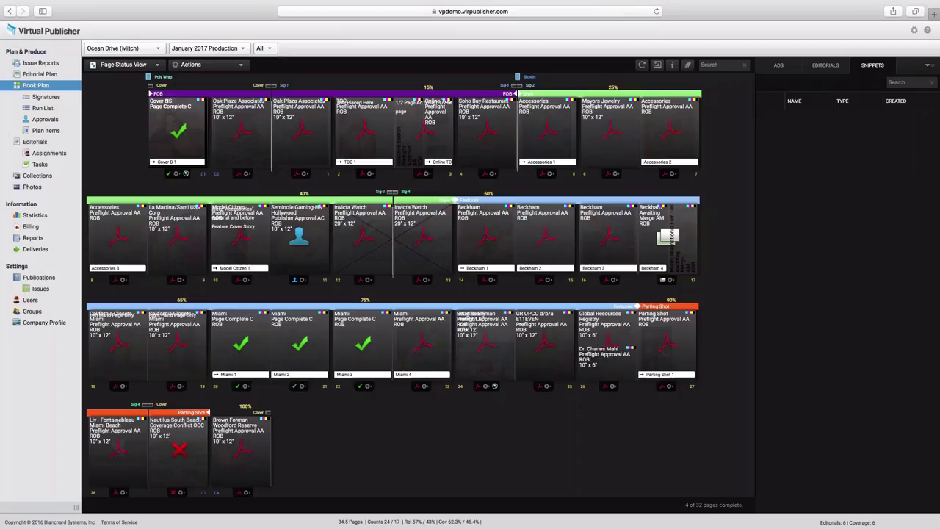
{"action": "left_click", "coordinate": [664, 287]}
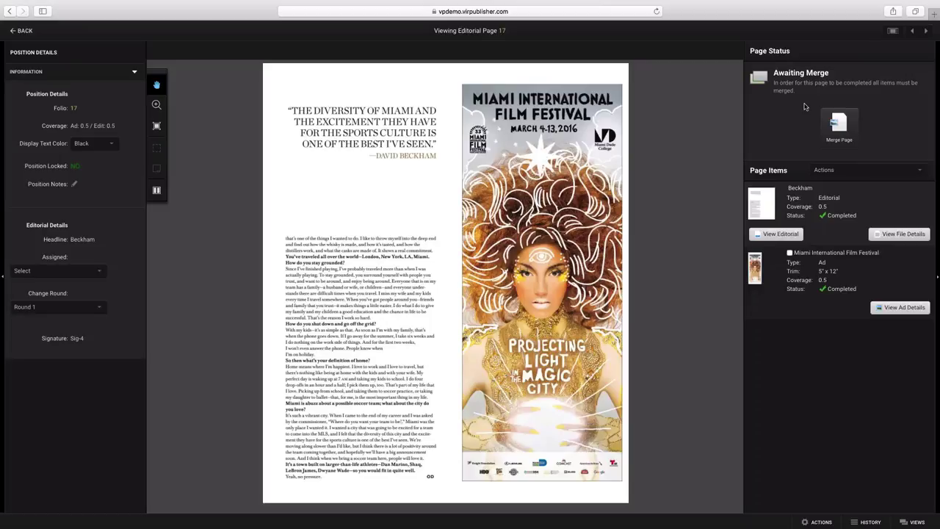
{"action": "left_click", "coordinate": [18, 31]}
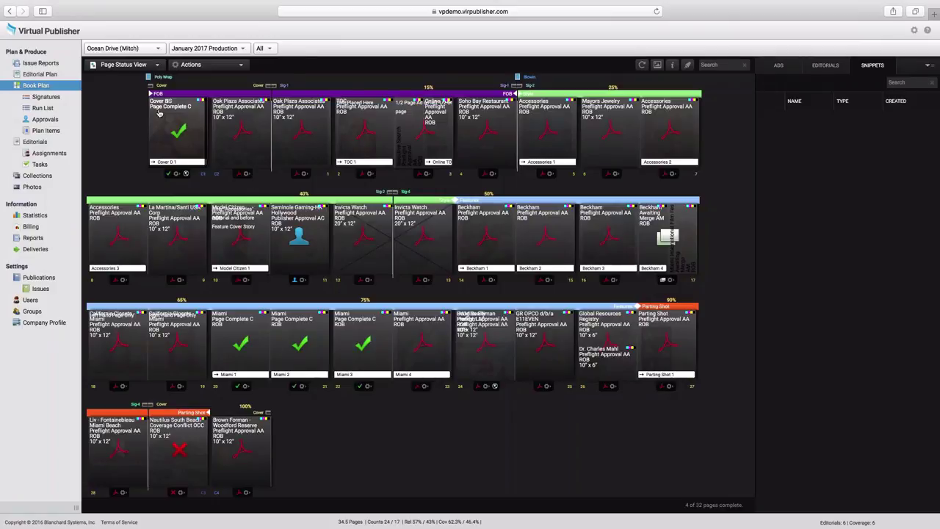
Step: Restore the book plan's Default view and look over the existing January 2017 Production plan snapshots
{"action": "left_click", "coordinate": [136, 67]}
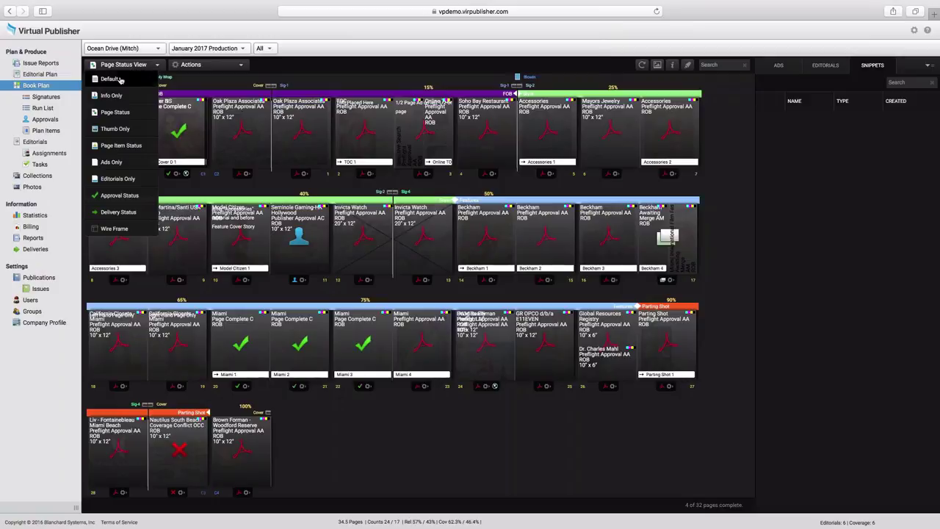
{"action": "left_click", "coordinate": [120, 79]}
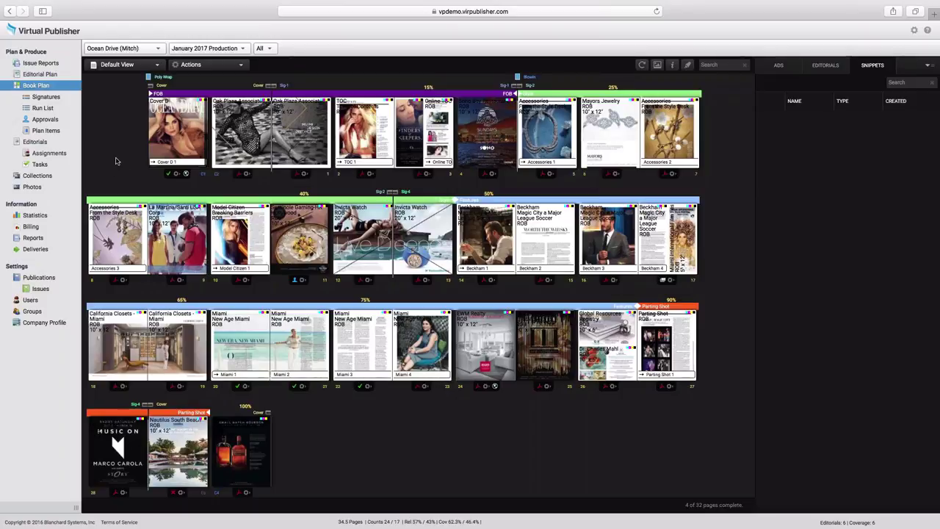
{"action": "left_click", "coordinate": [211, 68]}
{"action": "left_click", "coordinate": [208, 67]}
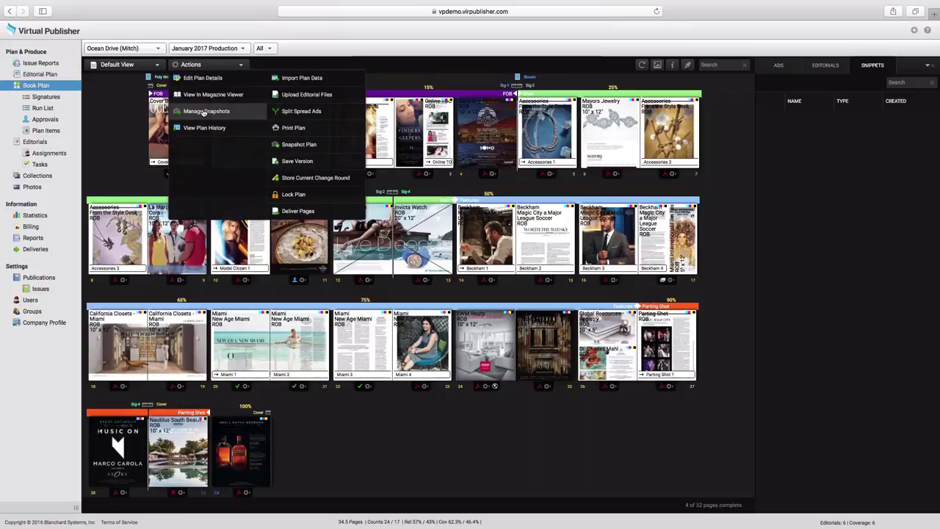
{"action": "left_click", "coordinate": [204, 112]}
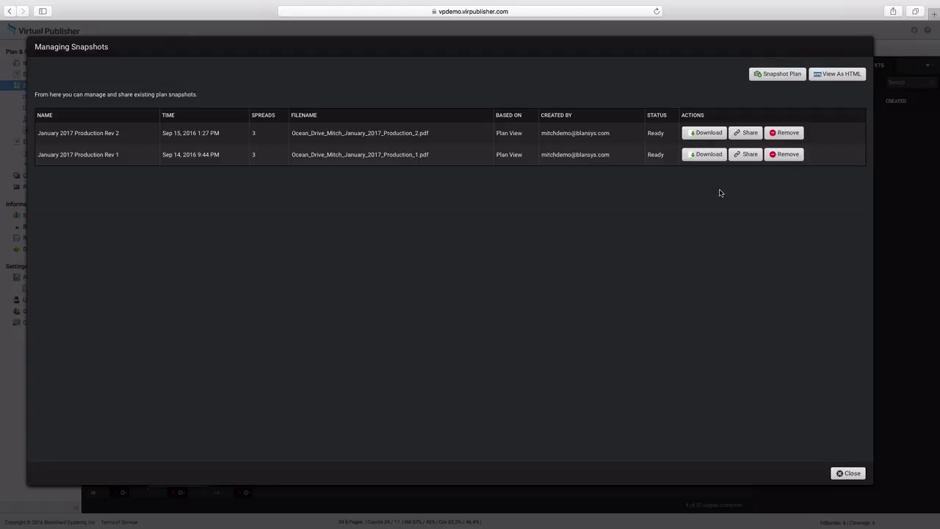
{"action": "left_click", "coordinate": [850, 474]}
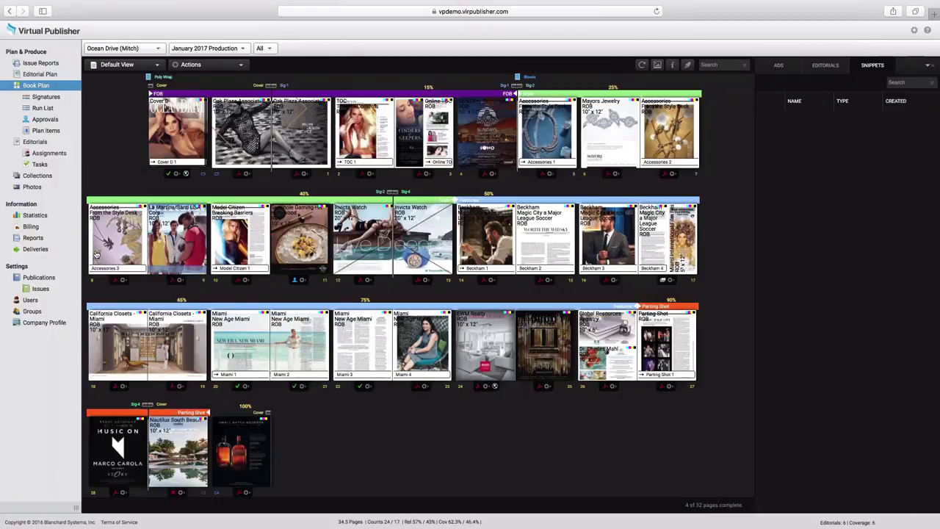
Step: View the issue broken down by signature, examining the Cover, Sig-1, Sig-2 and Sig-4 page layouts
{"action": "left_click", "coordinate": [47, 97]}
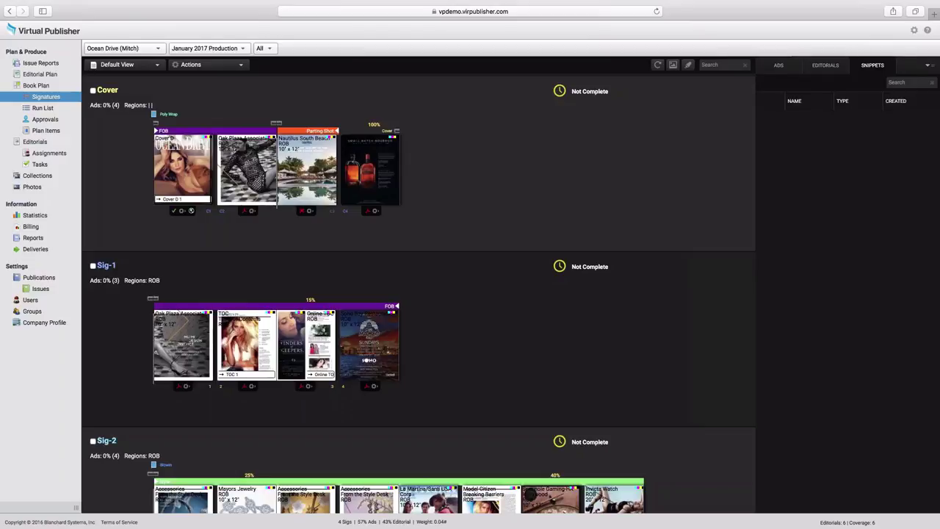
{"action": "scroll", "coordinate": [418, 294], "scroll_direction": "down", "scroll_amount": 5}
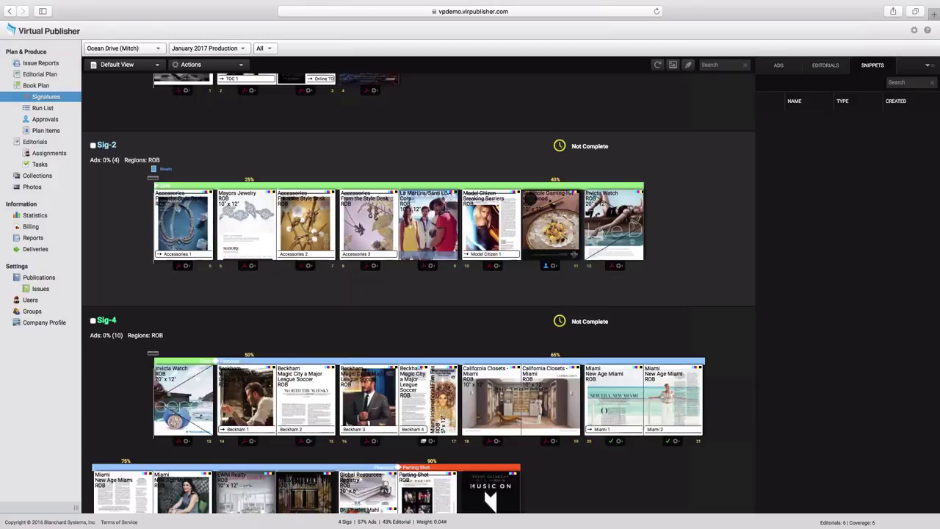
{"action": "scroll", "coordinate": [594, 431], "scroll_direction": "down", "scroll_amount": 1}
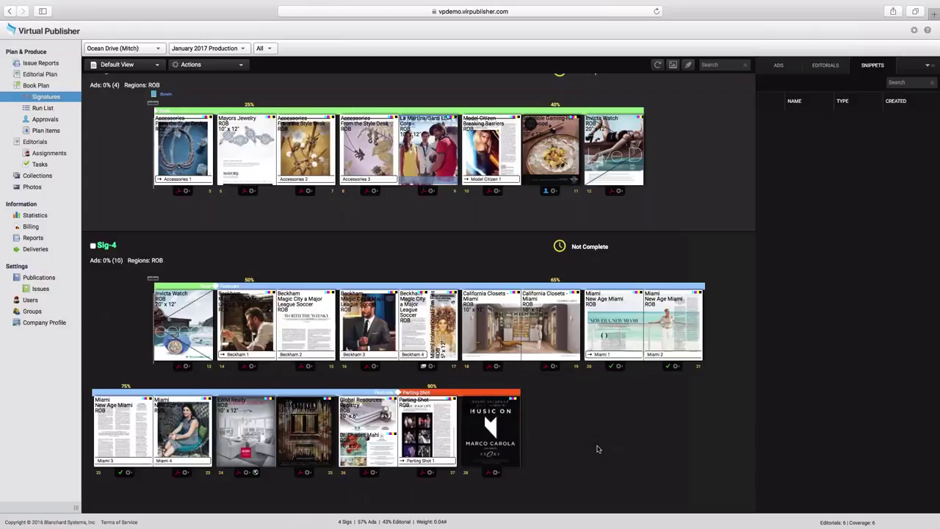
{"action": "scroll", "coordinate": [597, 449], "scroll_direction": "up", "scroll_amount": 1}
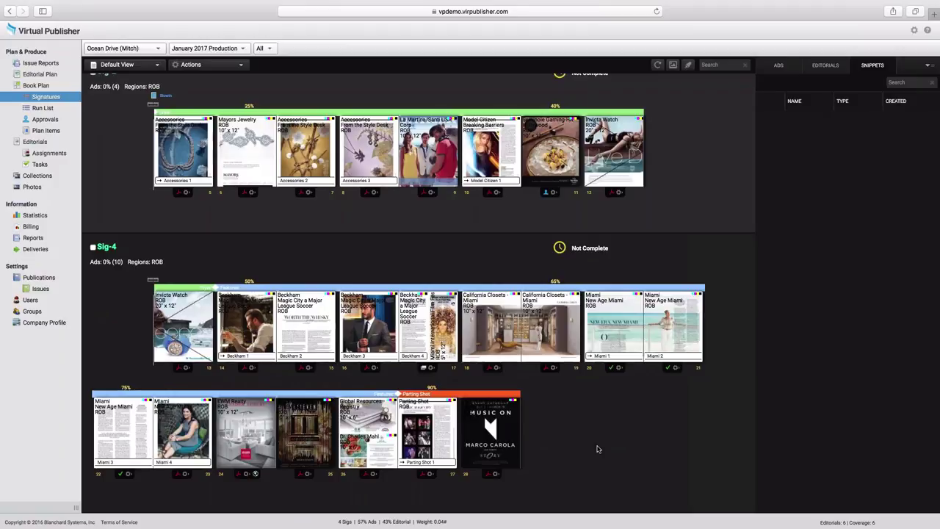
{"action": "scroll", "coordinate": [597, 449], "scroll_direction": "up", "scroll_amount": 3}
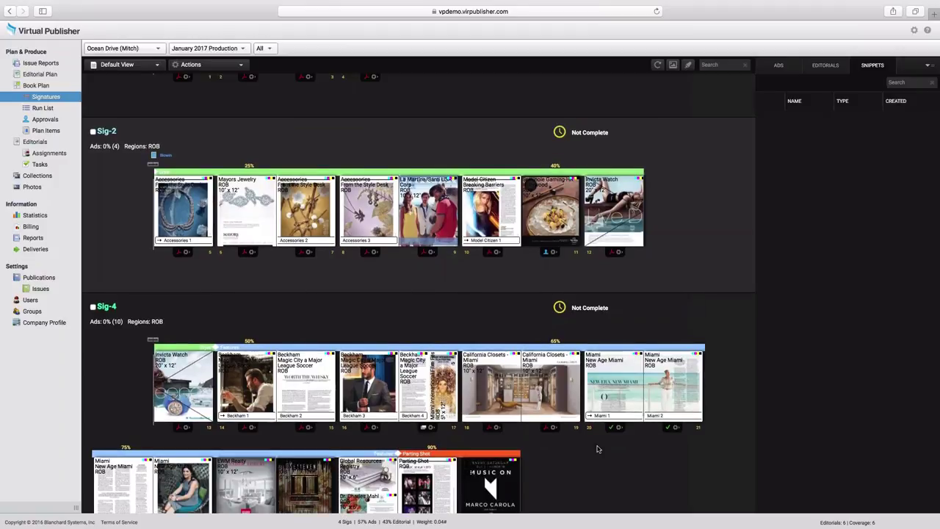
{"action": "scroll", "coordinate": [597, 449], "scroll_direction": "up", "scroll_amount": 15}
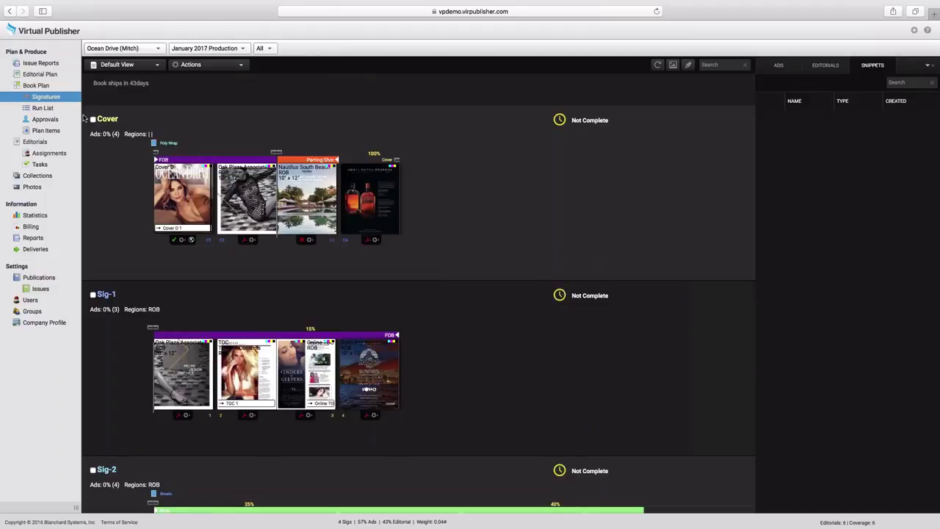
Step: View the issue's run list and examine the page entries from the cover through the Sig-4 pages
{"action": "left_click", "coordinate": [43, 108]}
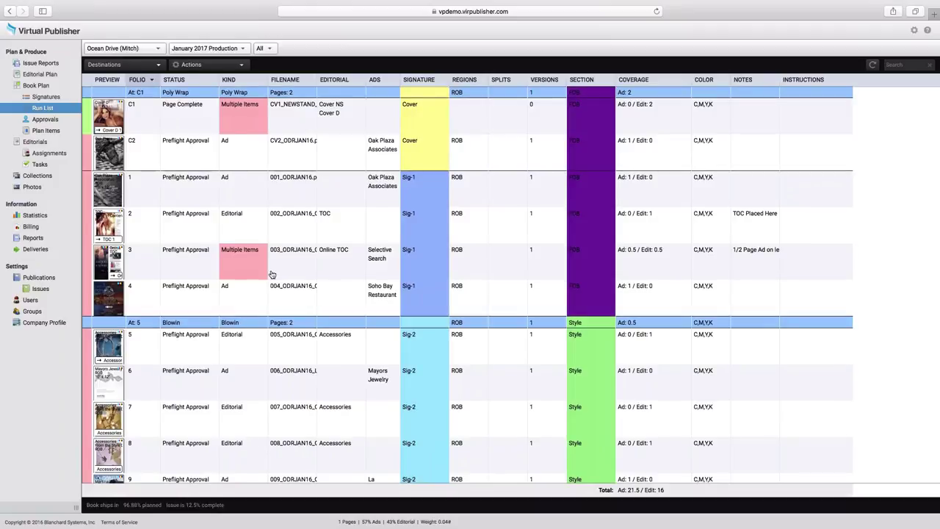
{"action": "scroll", "coordinate": [271, 274], "scroll_direction": "down", "scroll_amount": 1}
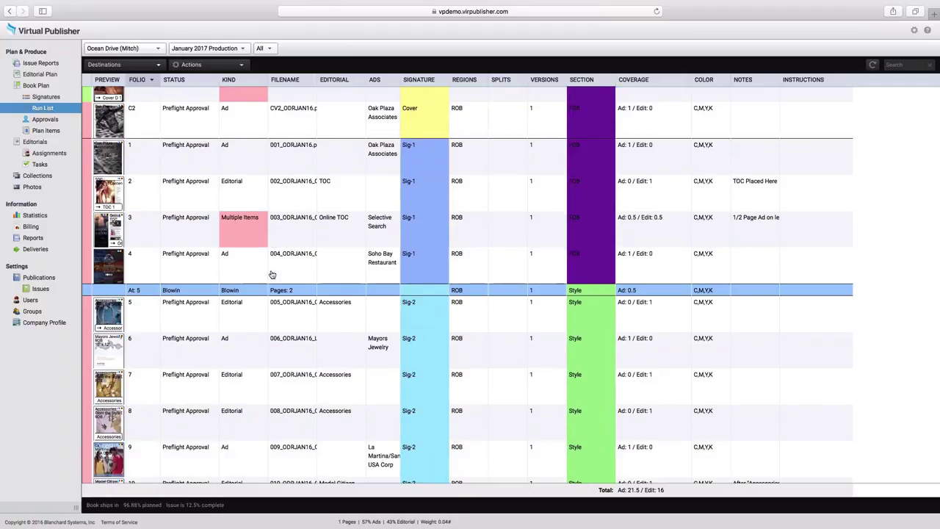
{"action": "scroll", "coordinate": [271, 274], "scroll_direction": "down", "scroll_amount": 5}
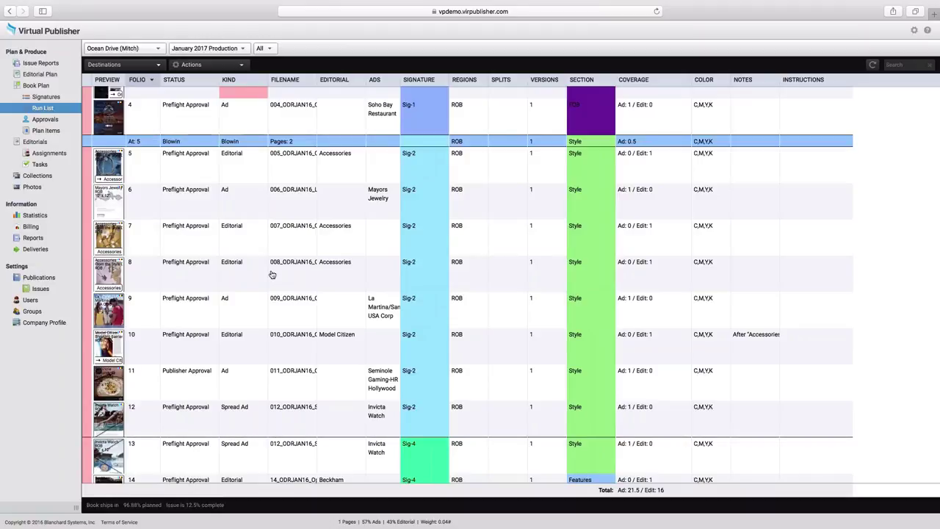
{"action": "scroll", "coordinate": [214, 232], "scroll_direction": "up", "scroll_amount": 6}
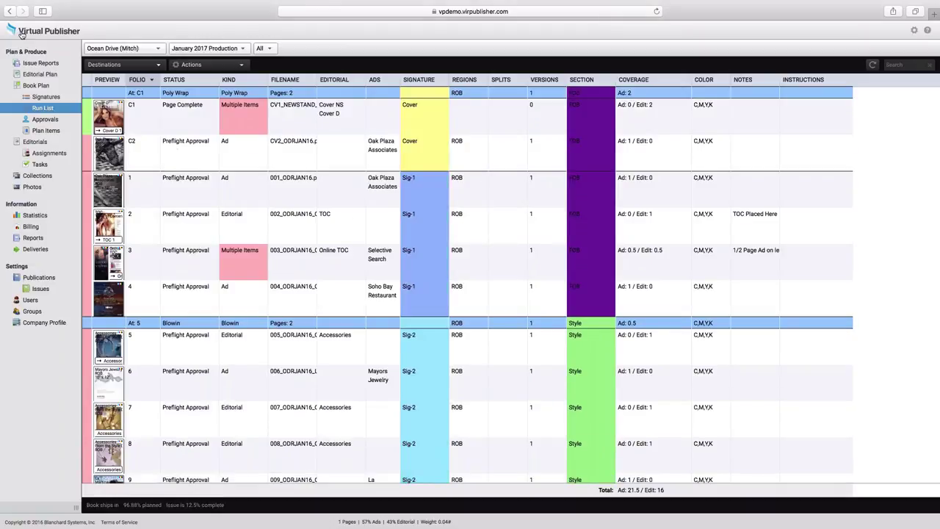
Step: View the January 2017 plan statistics and the available reports, and return to the book plan
{"action": "left_click", "coordinate": [35, 215]}
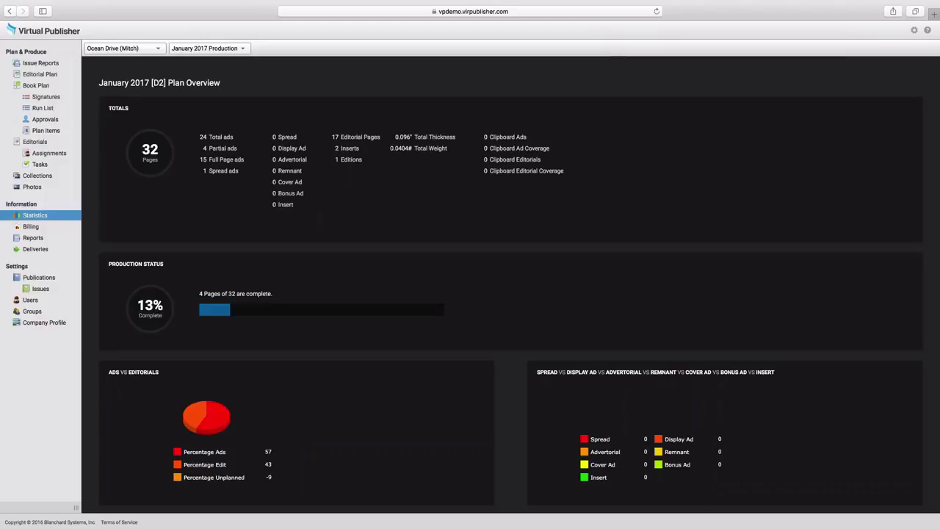
{"action": "left_click", "coordinate": [32, 237]}
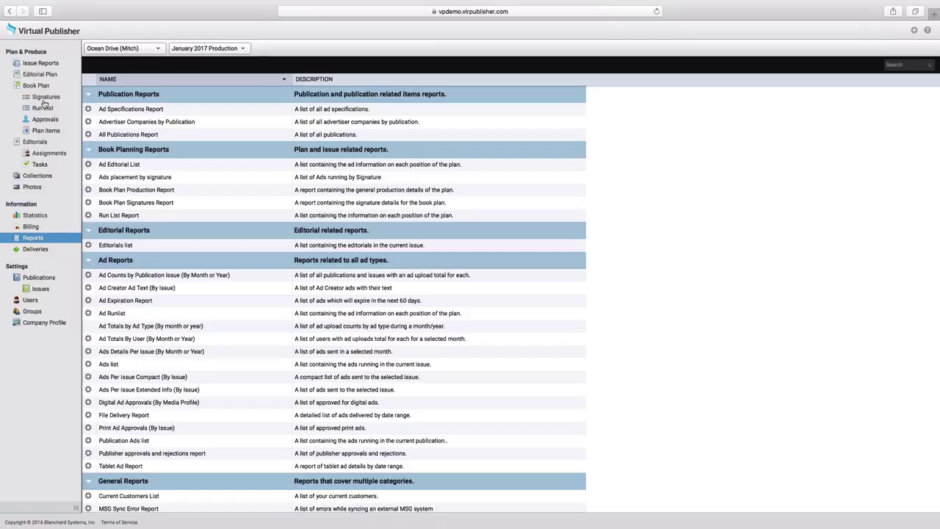
{"action": "left_click", "coordinate": [42, 89]}
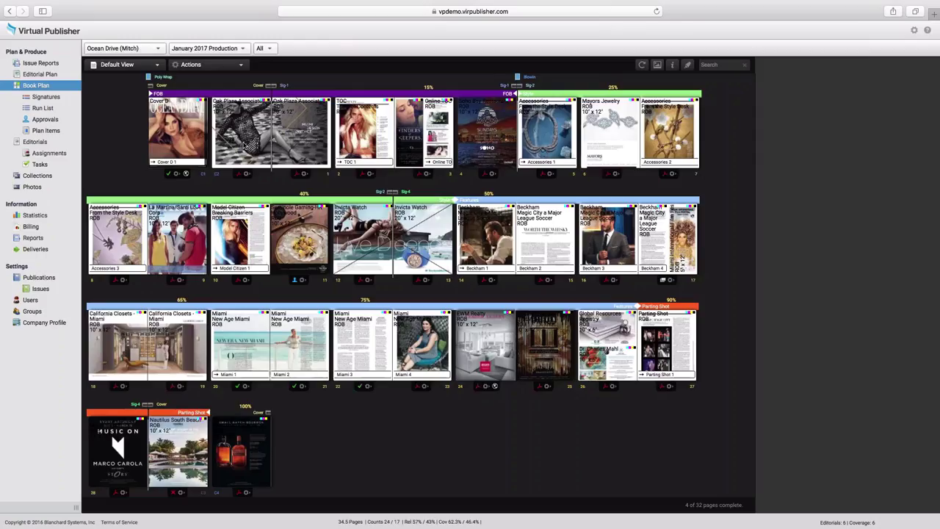
Step: Open the plan in the magazine viewer, browse the page thumbnails, and page forward from the cover to the Mayors Jewelry spread
{"action": "left_click", "coordinate": [327, 235]}
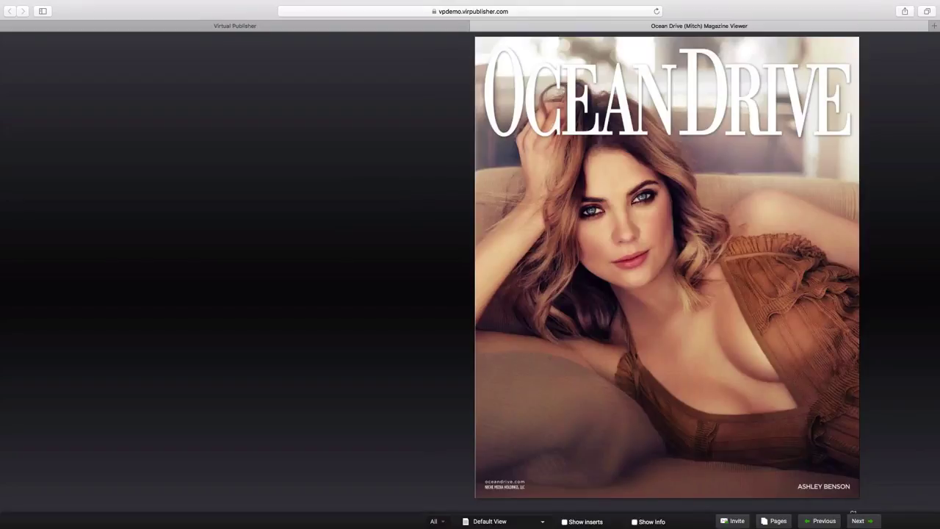
{"action": "key", "text": "Right"}
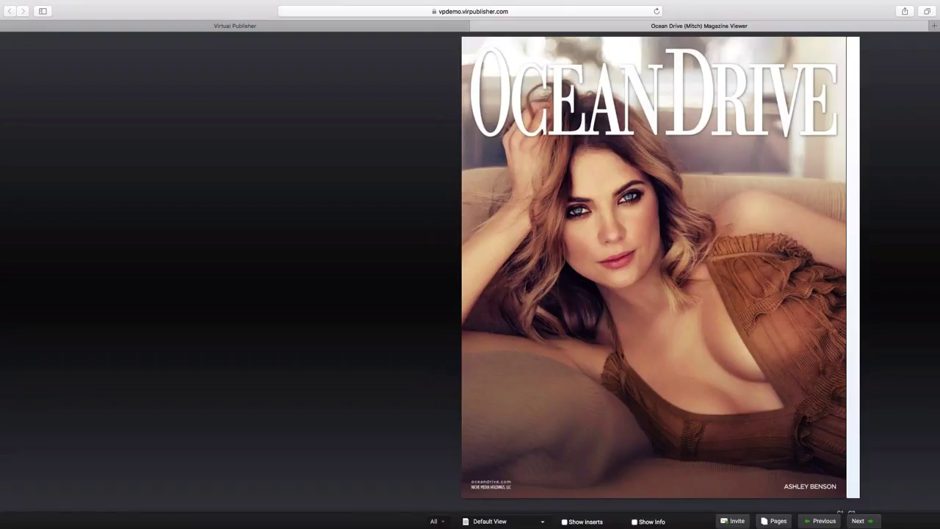
{"action": "left_click", "coordinate": [859, 521]}
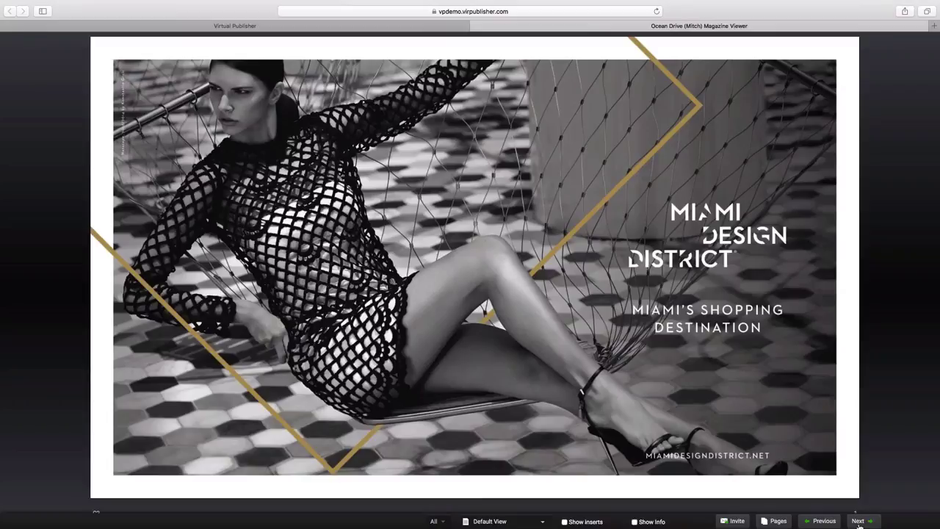
{"action": "left_click", "coordinate": [859, 521]}
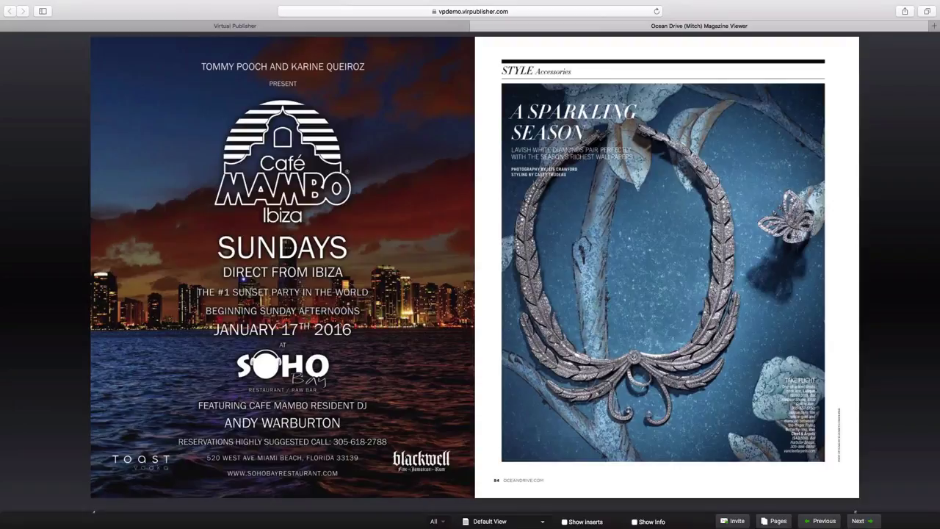
{"action": "left_click", "coordinate": [778, 521]}
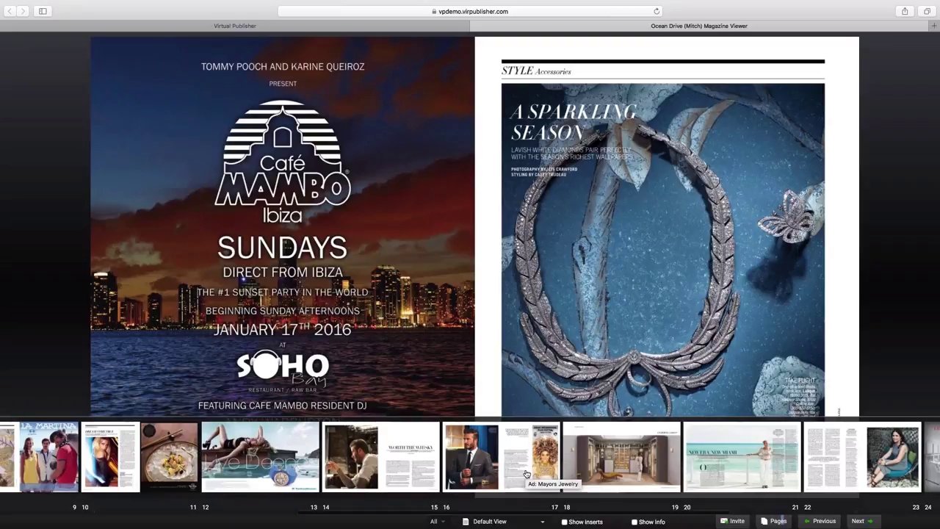
{"action": "scroll", "coordinate": [526, 473], "scroll_direction": "right", "scroll_amount": 5}
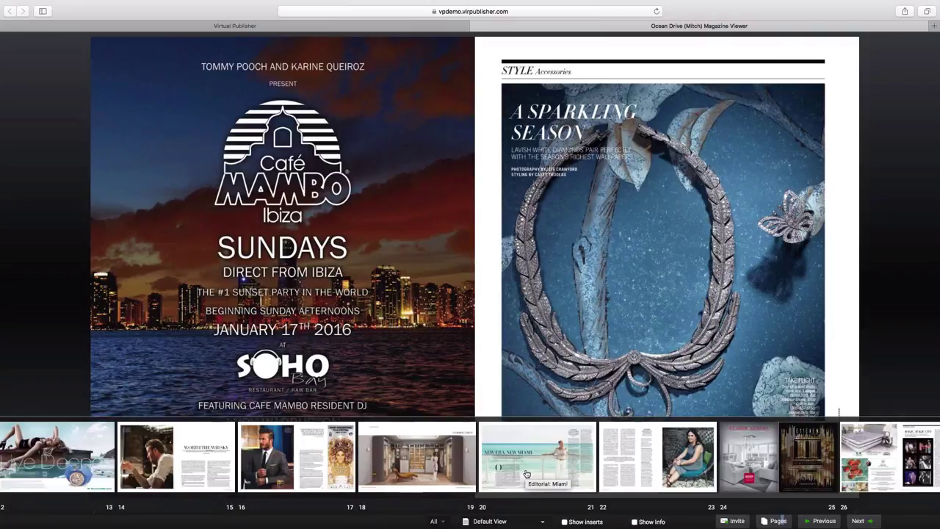
{"action": "left_click", "coordinate": [864, 520]}
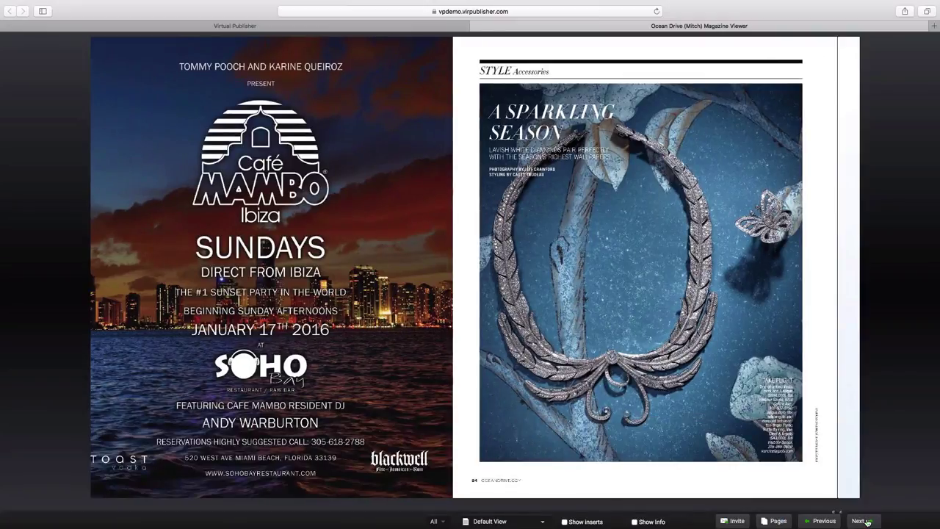
{"action": "left_click", "coordinate": [867, 522]}
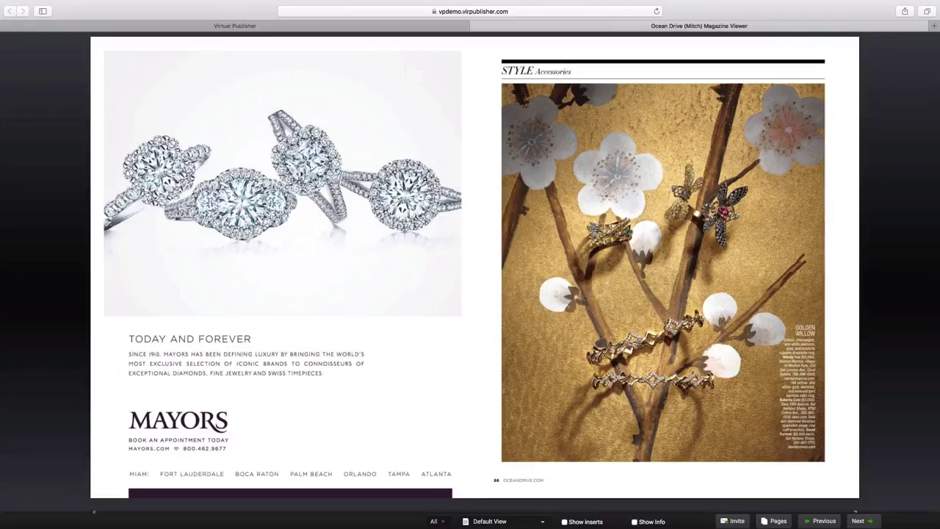
Step: Go back to the book plan, view the Invicta Watch spread ad with its warnings, and return to the plan
{"action": "left_click", "coordinate": [232, 28]}
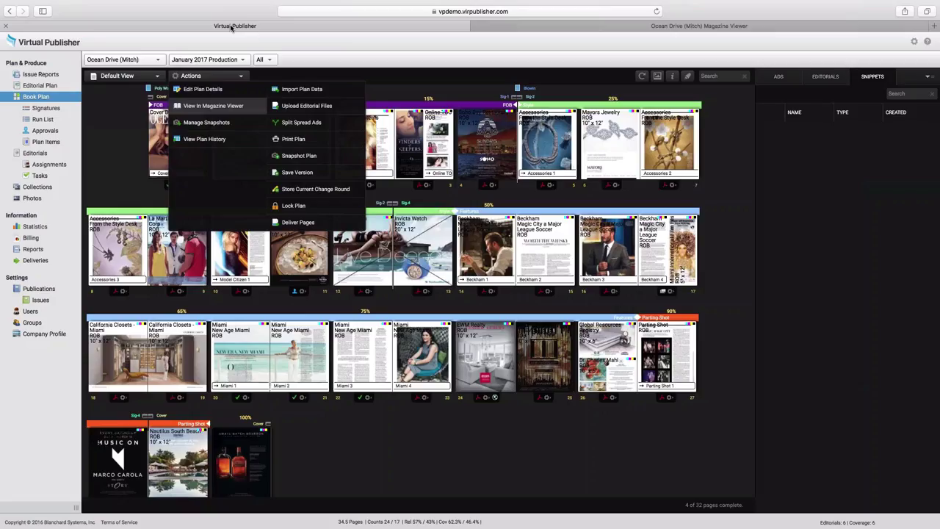
{"action": "left_click", "coordinate": [401, 458]}
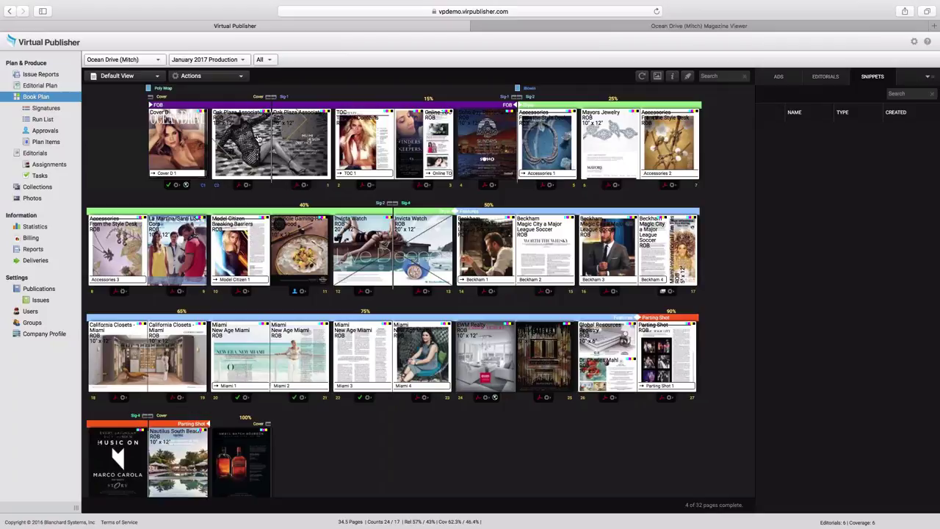
{"action": "double_click", "coordinate": [258, 138]}
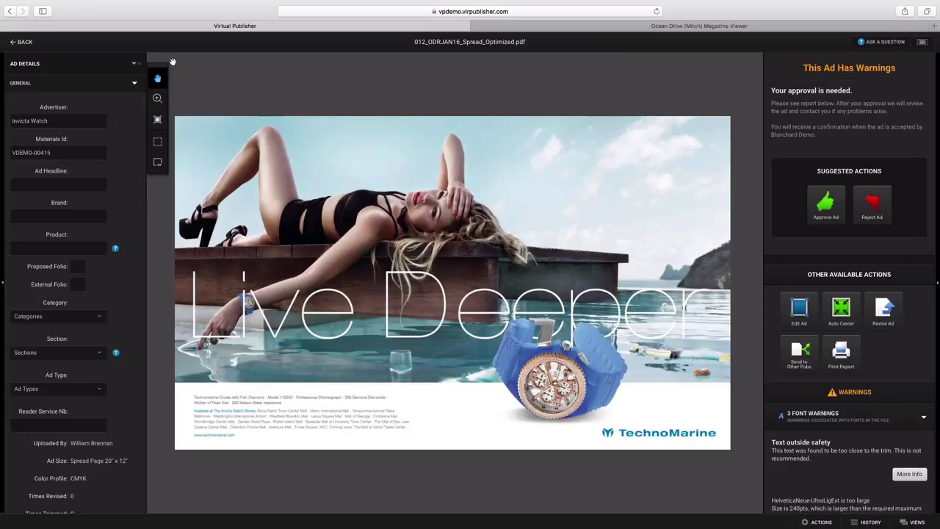
{"action": "left_click", "coordinate": [25, 42]}
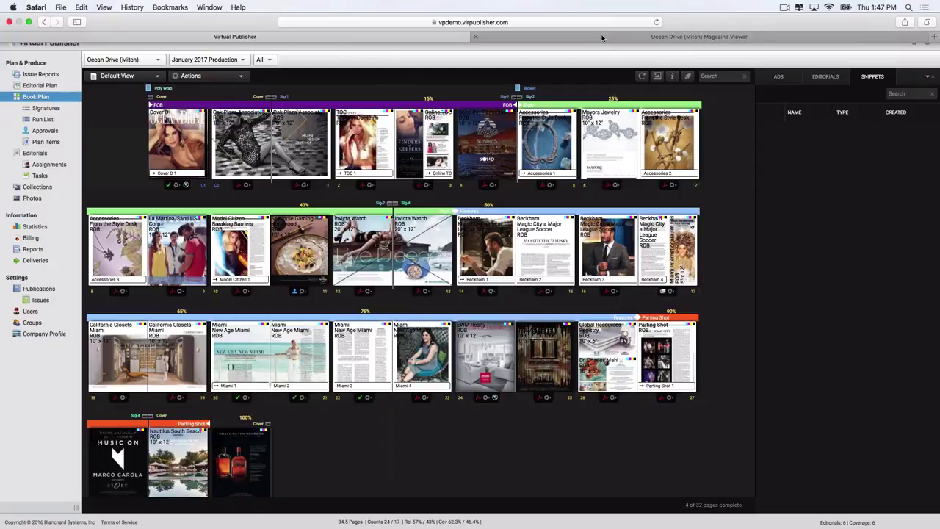
Step: Page back one spread in the magazine viewer to the Café Mambo ad, and return to the book plan
{"action": "left_click", "coordinate": [602, 37]}
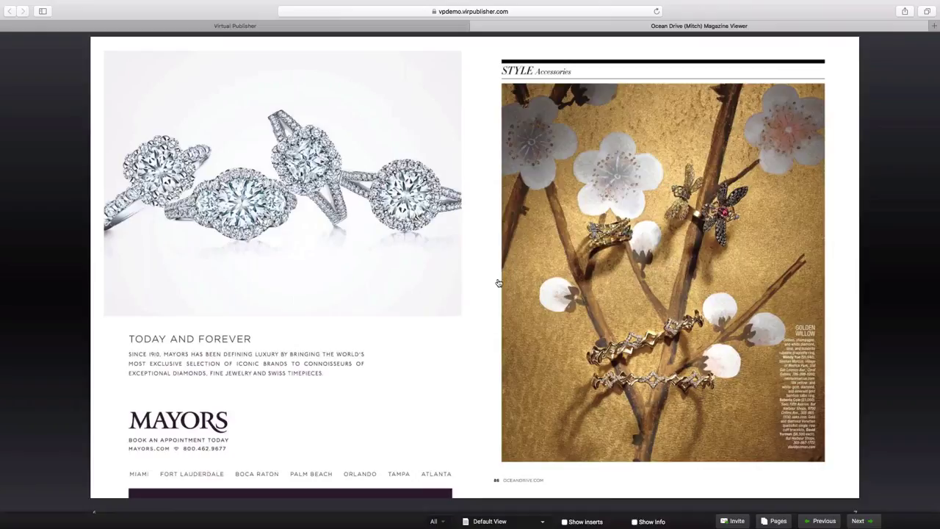
{"action": "key", "text": "Left"}
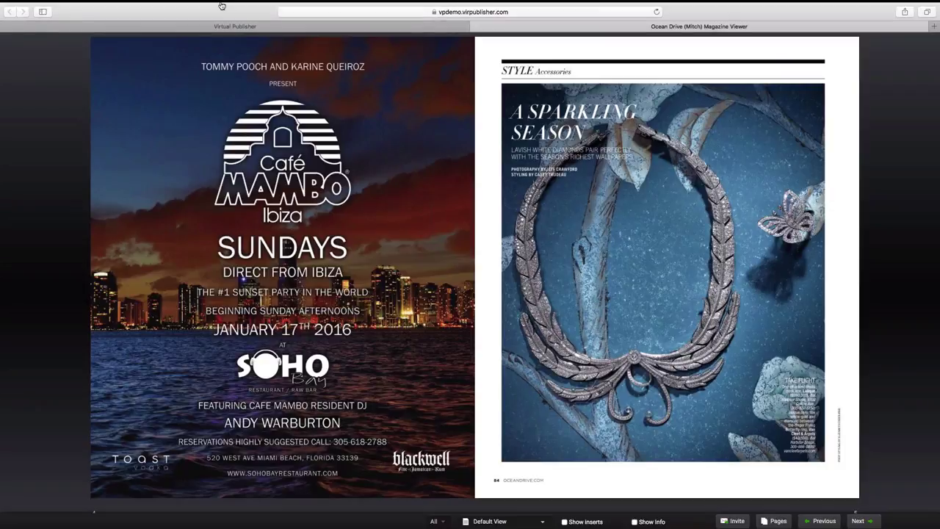
{"action": "left_click", "coordinate": [192, 38]}
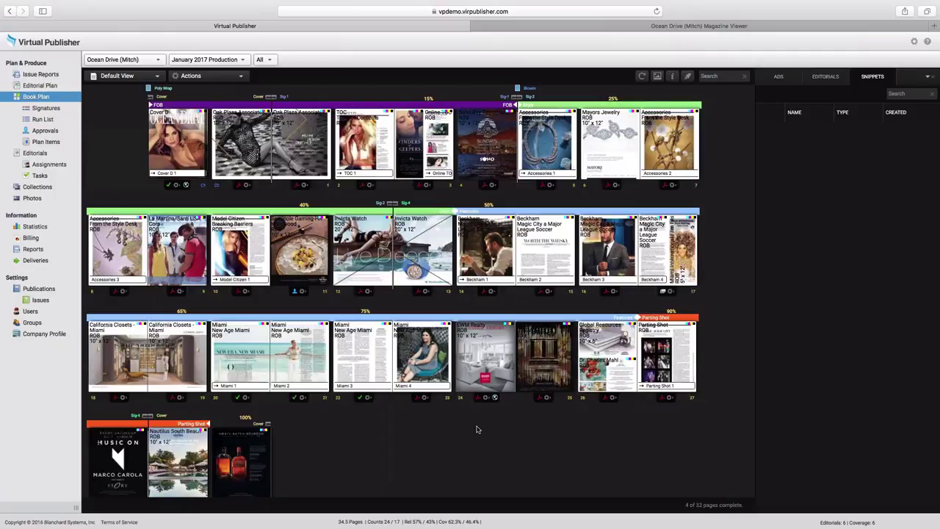
Step: Show the list of publications available for the book plan
{"action": "left_click", "coordinate": [124, 60]}
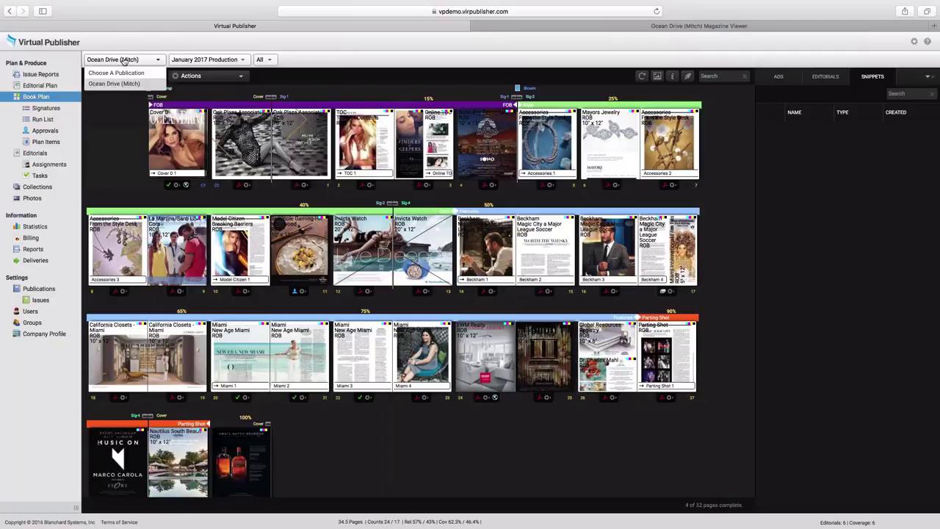